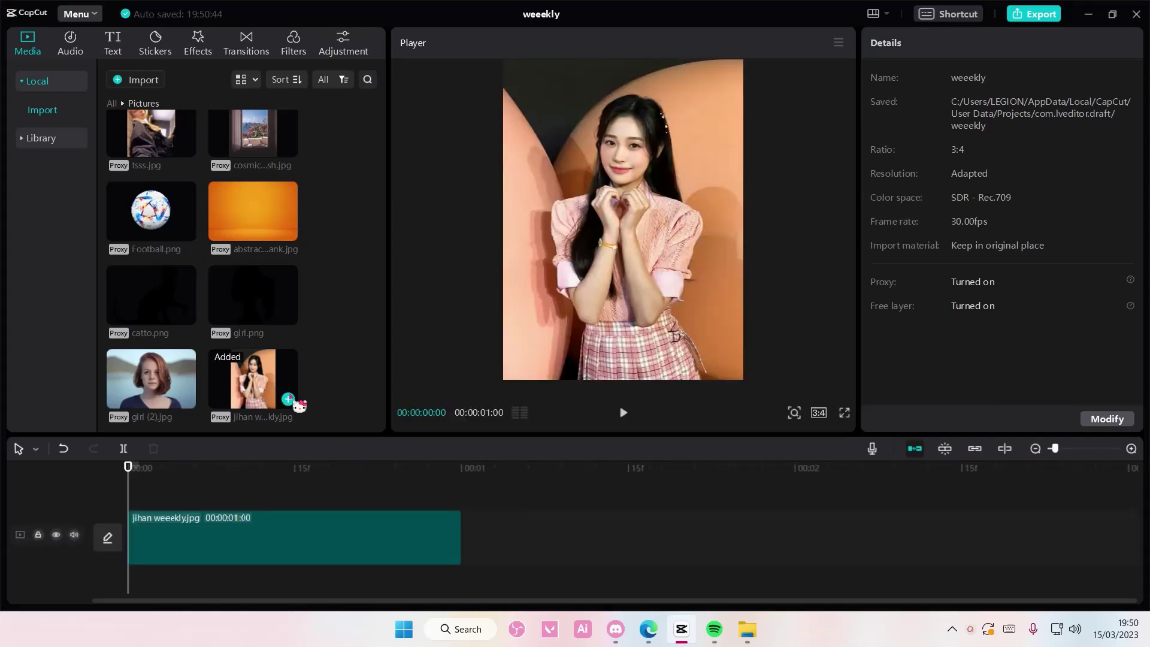
- Mute the track holding the jihan weeekly.jpg photo
click(74, 535)
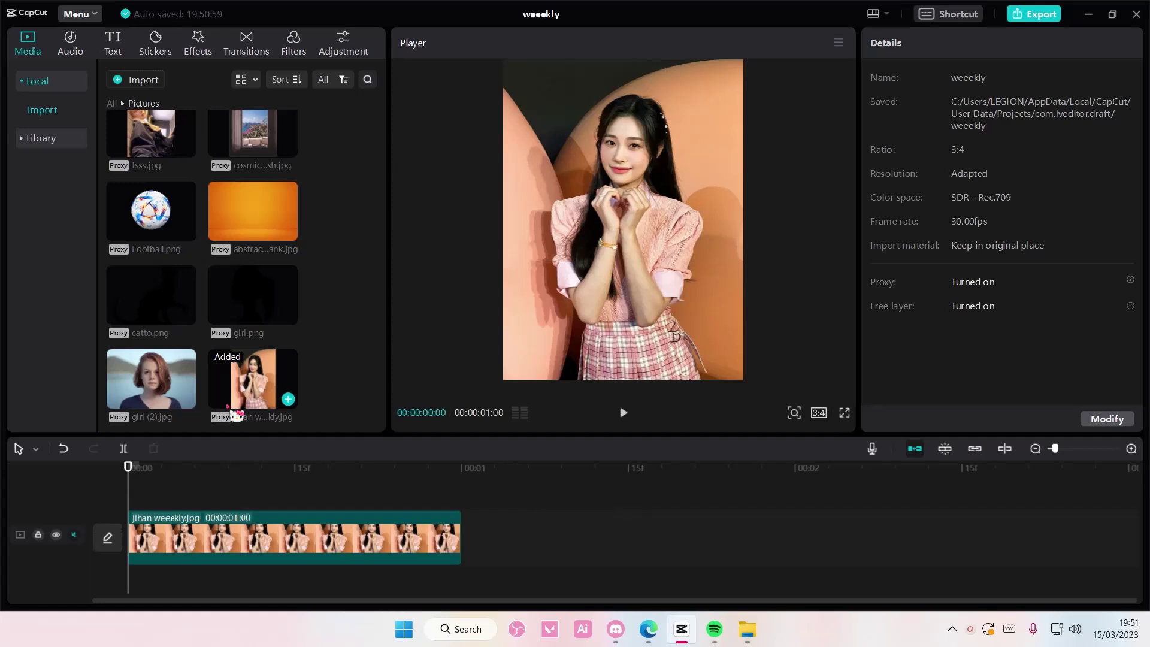
- Turn on Auto cutout for the jihan weeekly clip to strip its orange backdrop
click(346, 532)
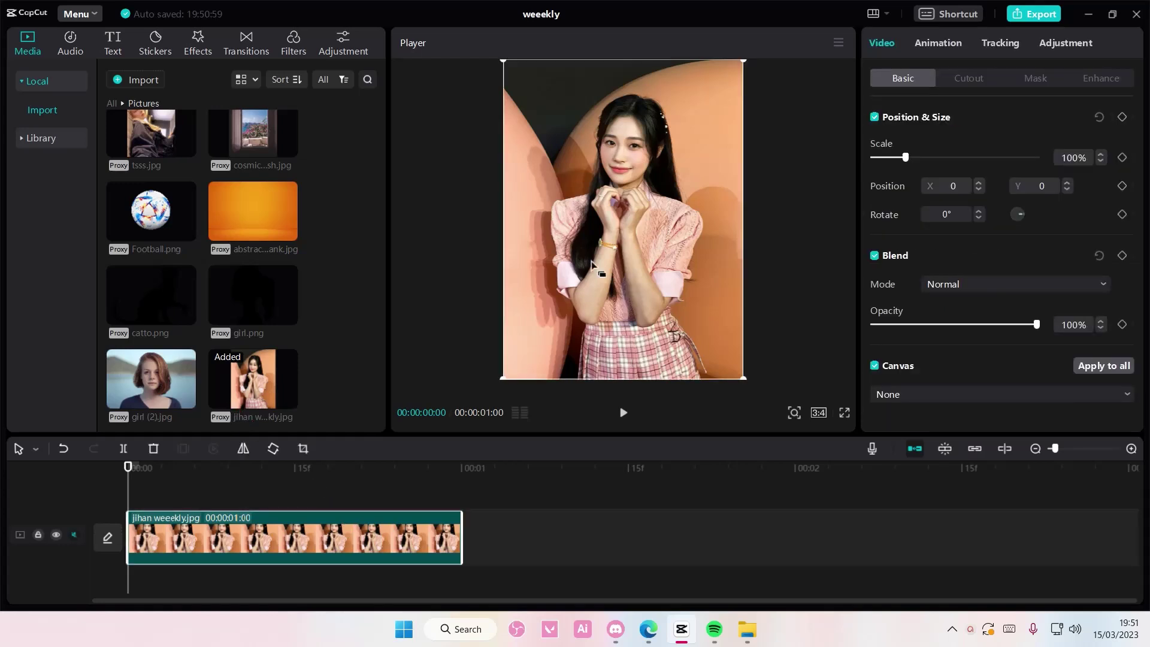
click(967, 81)
click(875, 268)
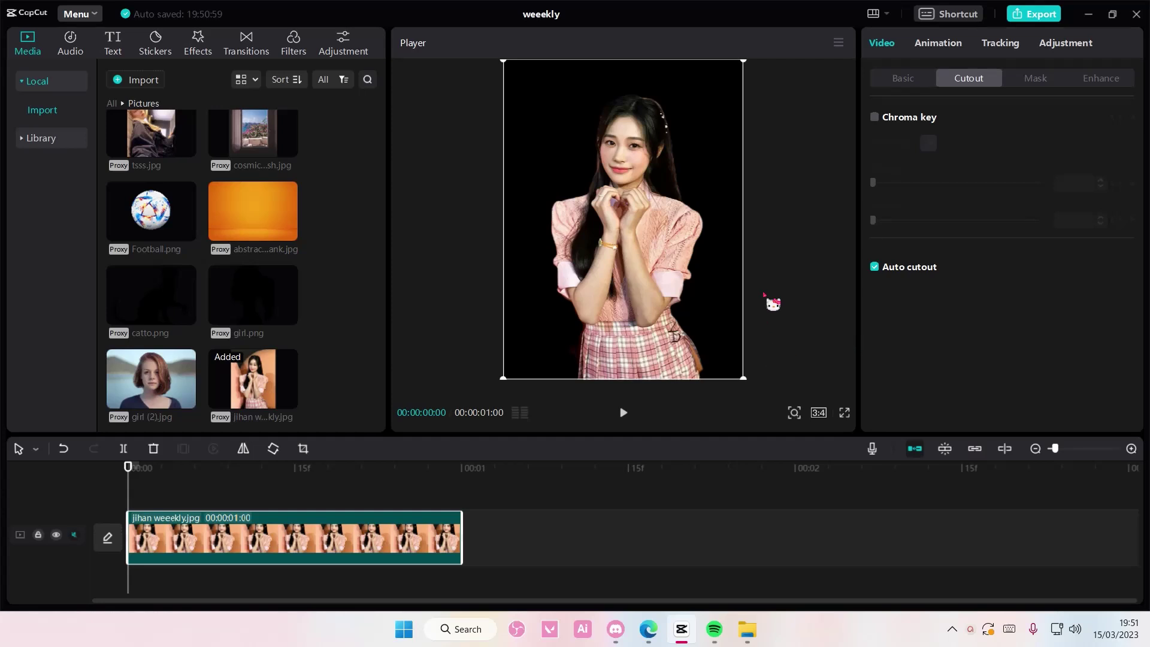
click(884, 84)
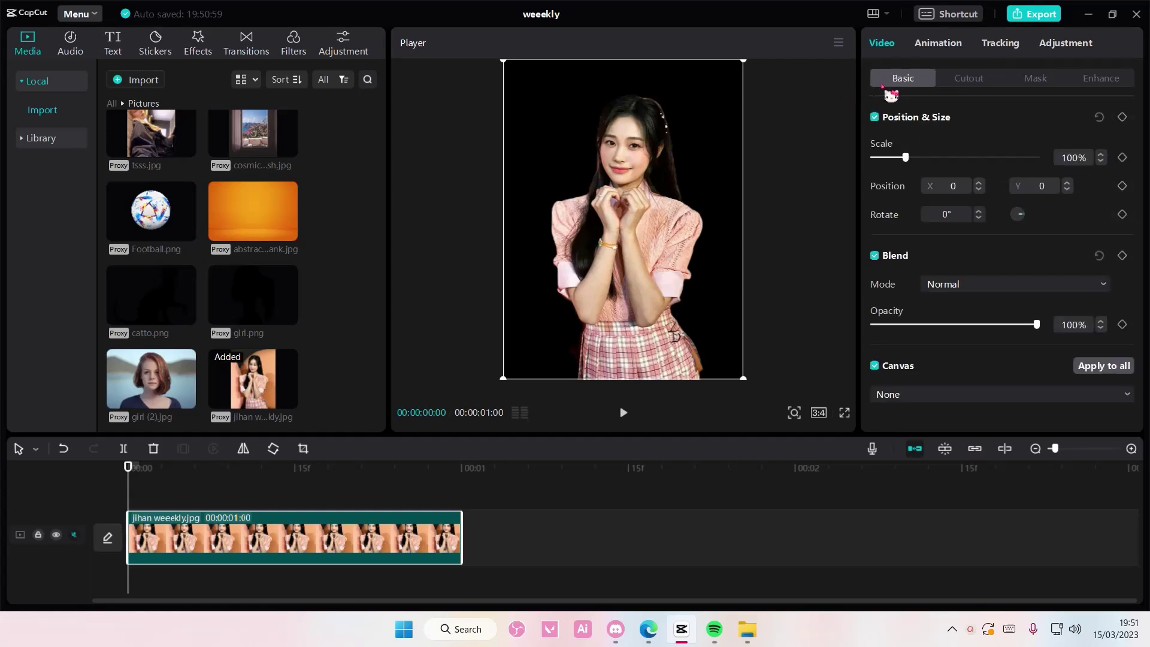
click(903, 396)
- Set Canvas to Style, try egg, crumpled-paper and notebook patterns, then choose beige smiley dots
click(944, 488)
scroll(980, 426, down, 2)
scroll(989, 414, down, 2)
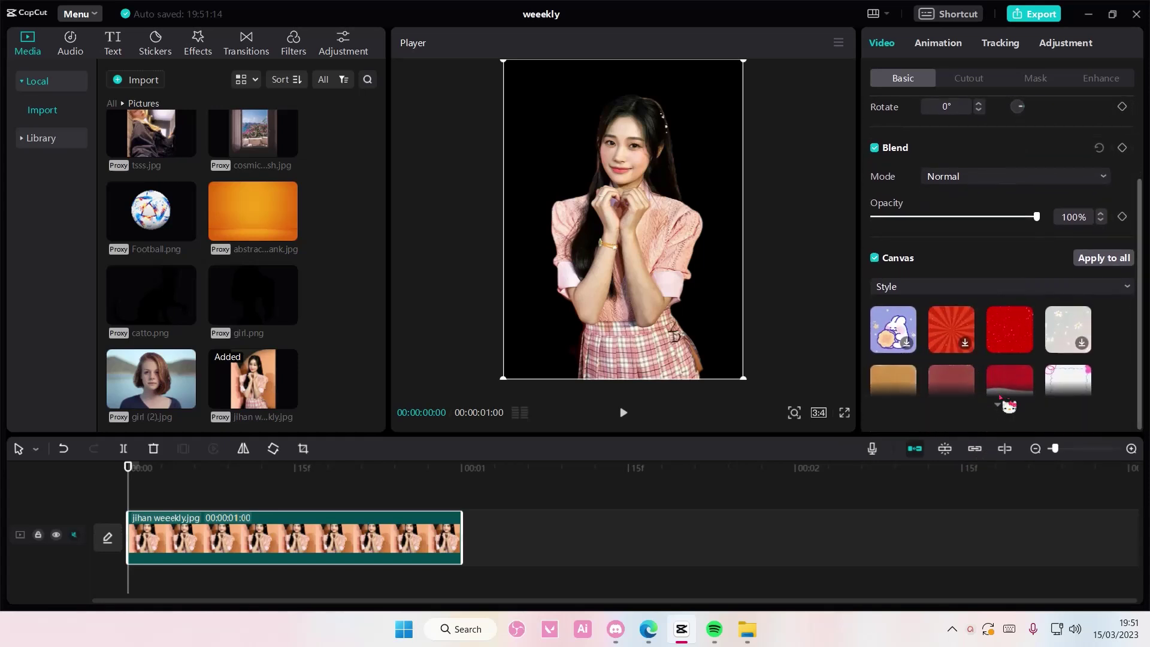
click(1007, 368)
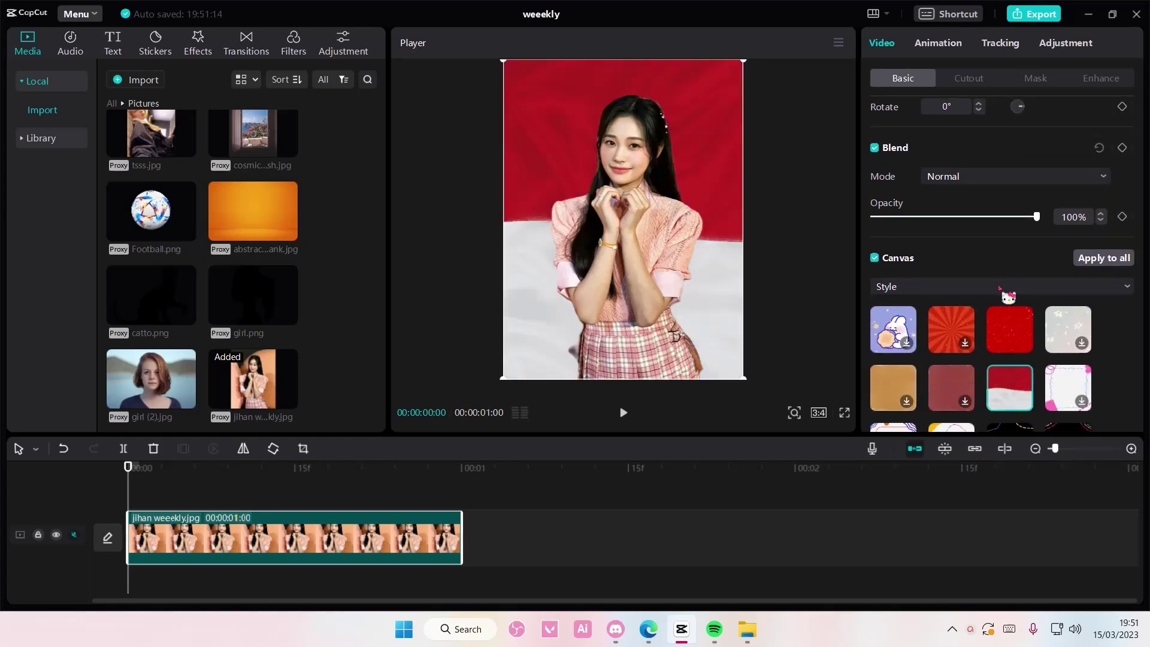
click(1008, 287)
scroll(1004, 307, down, 1)
scroll(997, 315, down, 3)
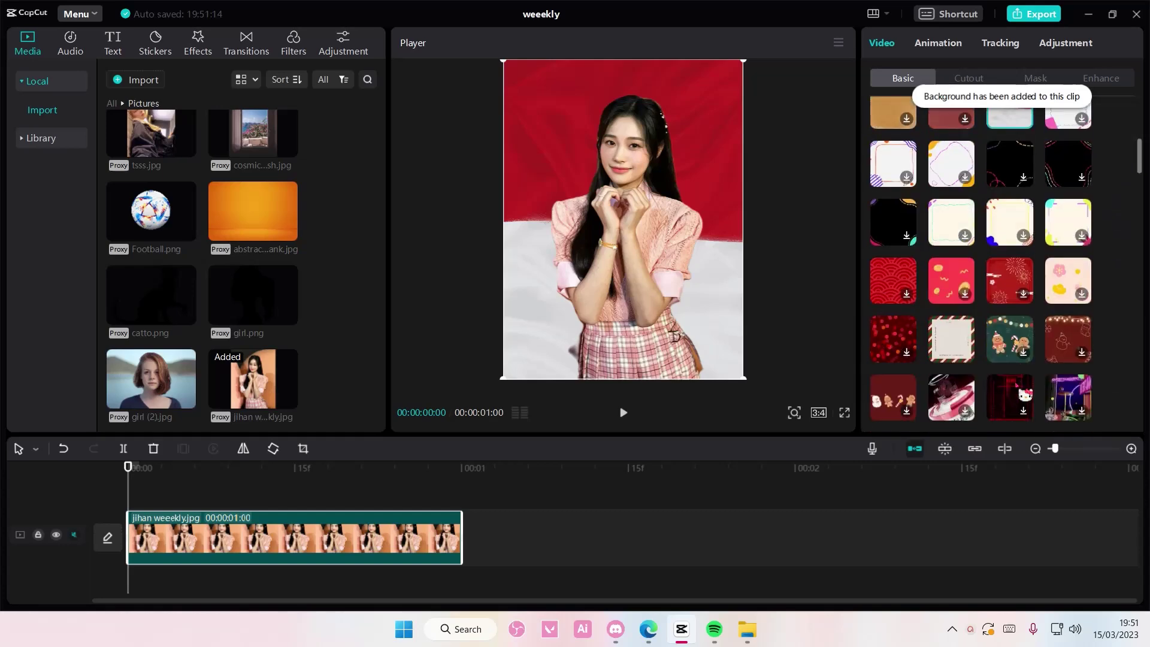
scroll(988, 324, down, 3)
scroll(978, 331, down, 2)
scroll(971, 319, down, 3)
scroll(997, 314, down, 2)
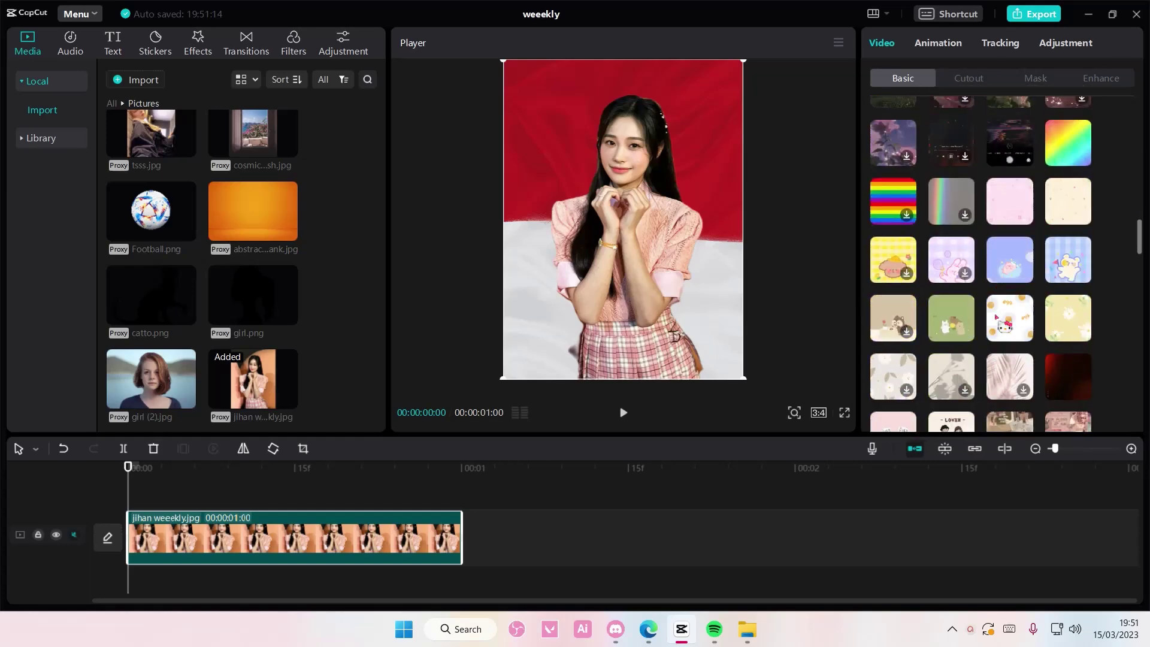
click(1004, 322)
scroll(1004, 323, down, 3)
scroll(1005, 327, down, 3)
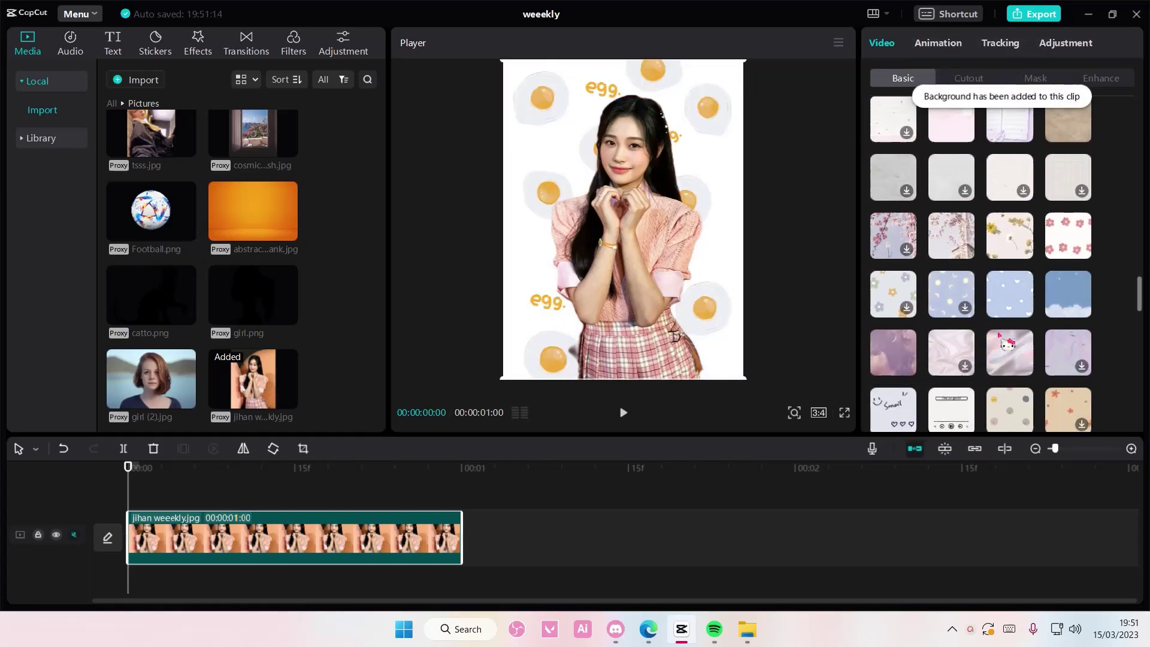
scroll(1005, 331, down, 2)
click(1058, 133)
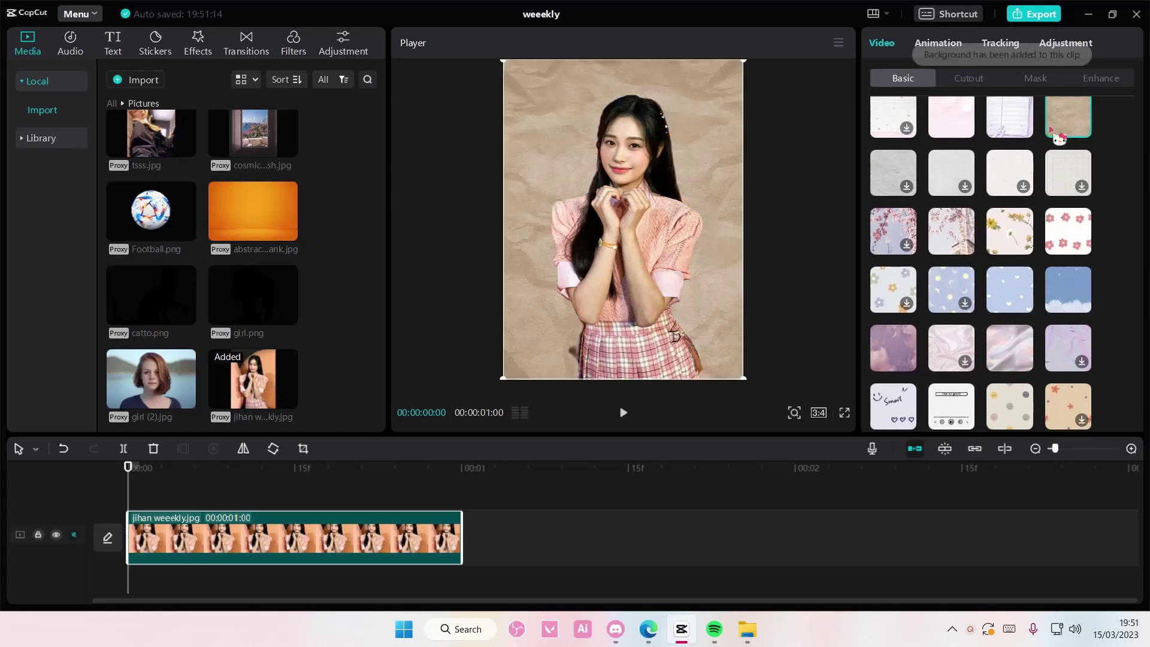
click(1013, 133)
scroll(1045, 271, down, 1)
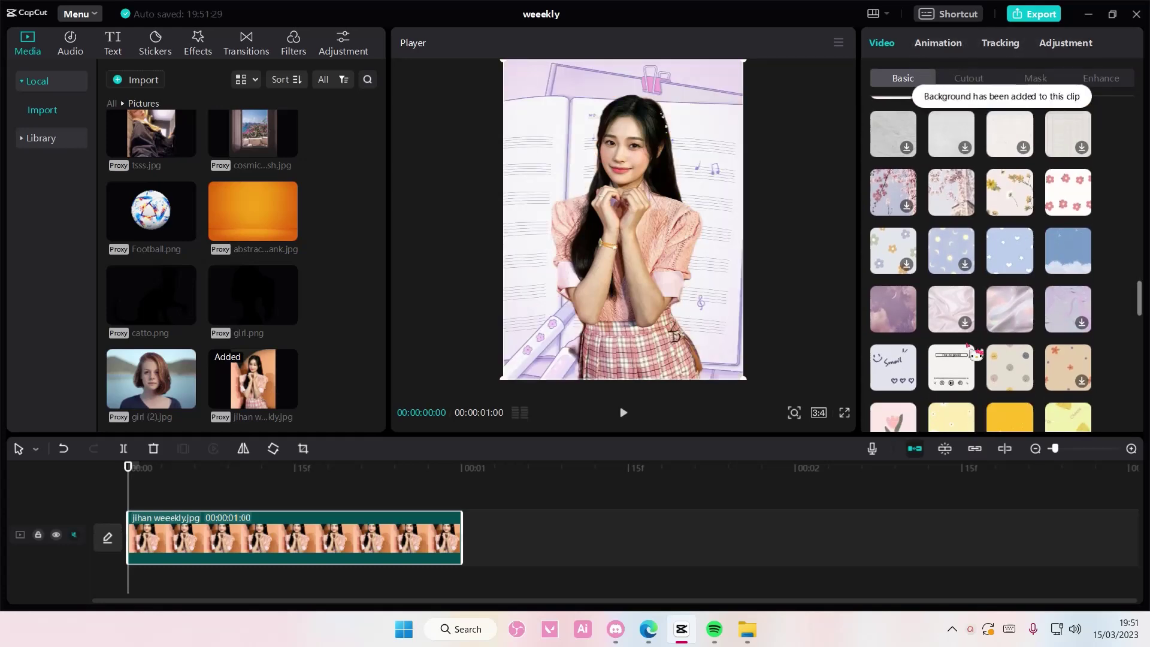
click(1006, 364)
scroll(1015, 364, down, 5)
scroll(1020, 362, down, 4)
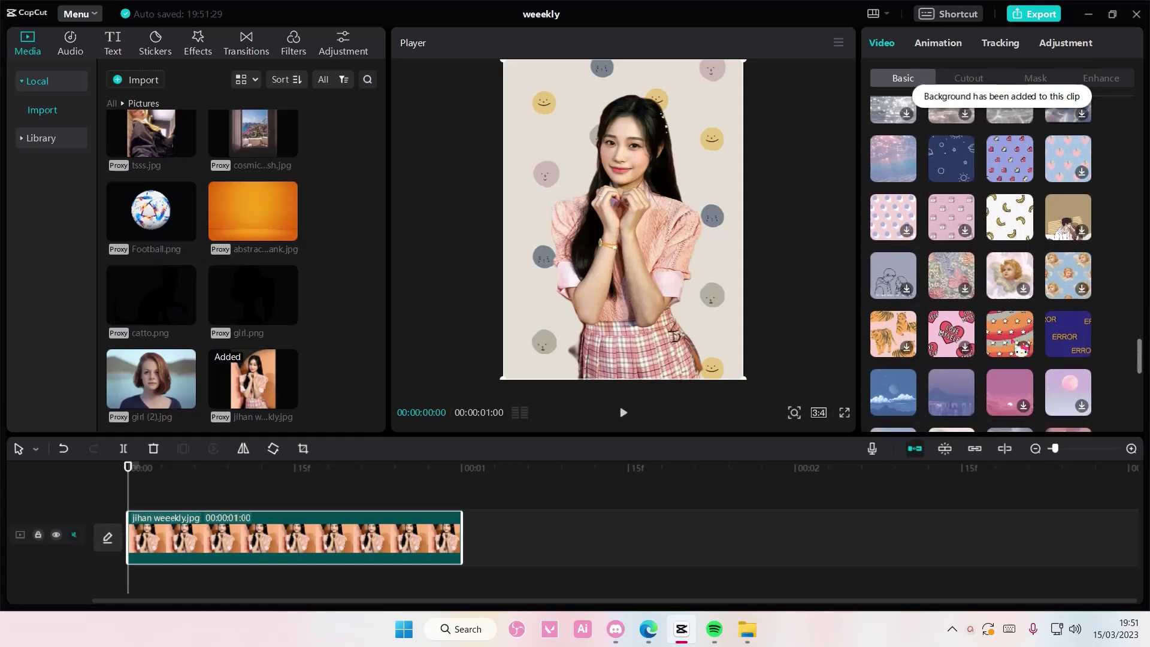
scroll(1015, 360, down, 5)
scroll(1013, 340, down, 3)
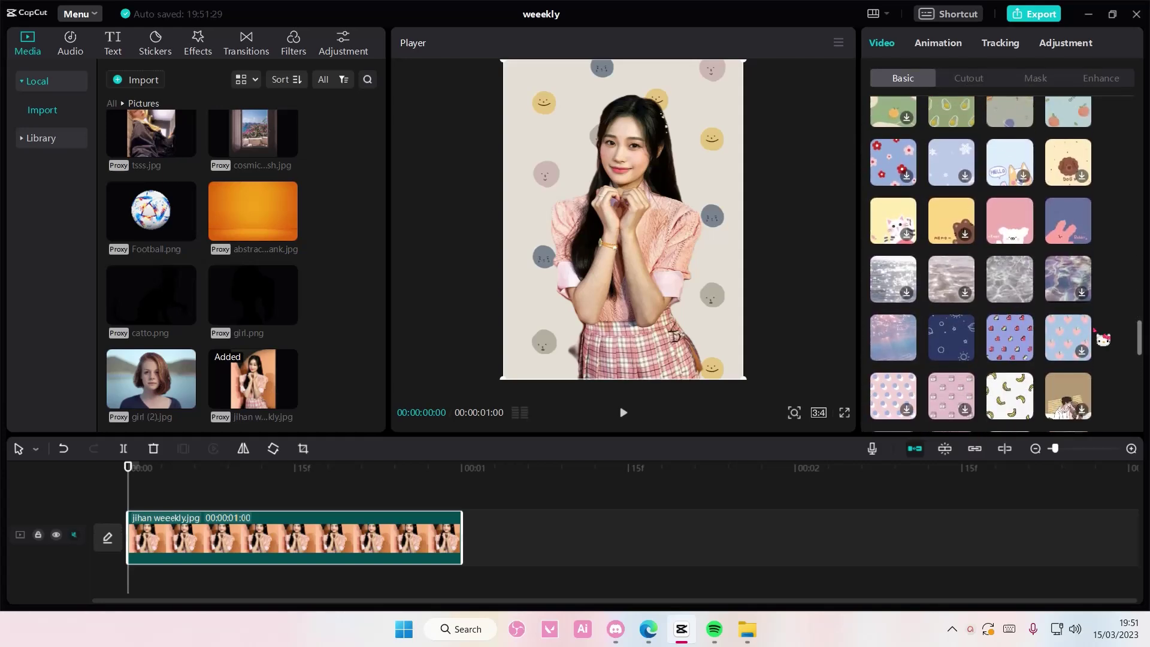
scroll(1093, 330, down, 5)
scroll(1093, 328, down, 4)
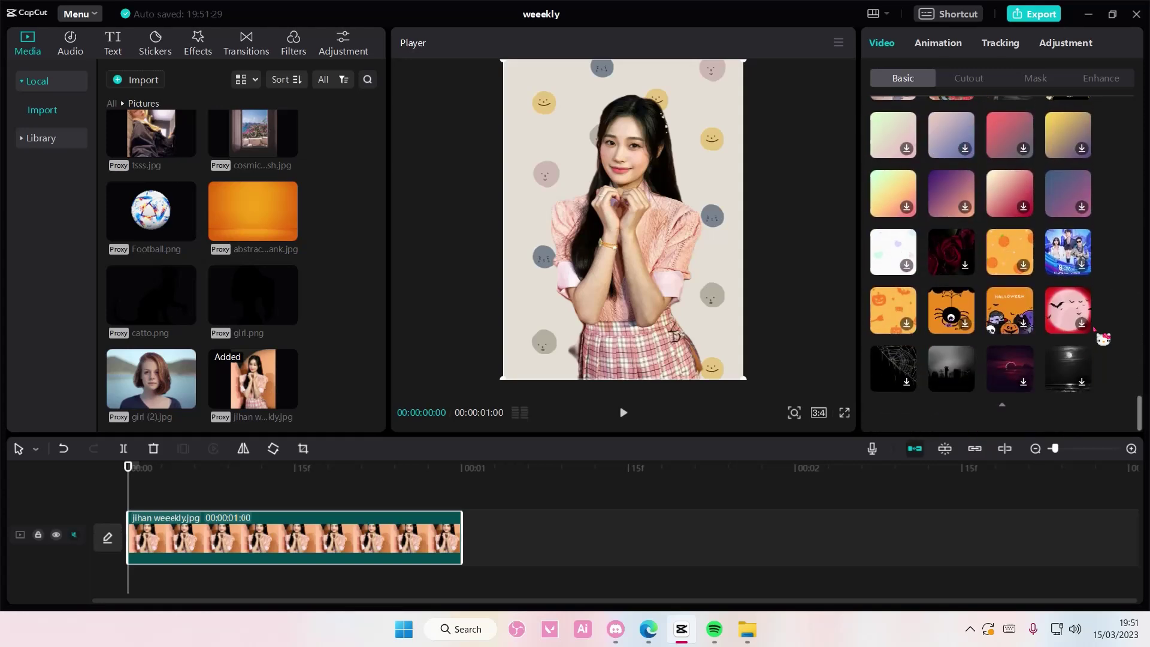
scroll(1095, 329, up, 5)
scroll(1096, 328, up, 2)
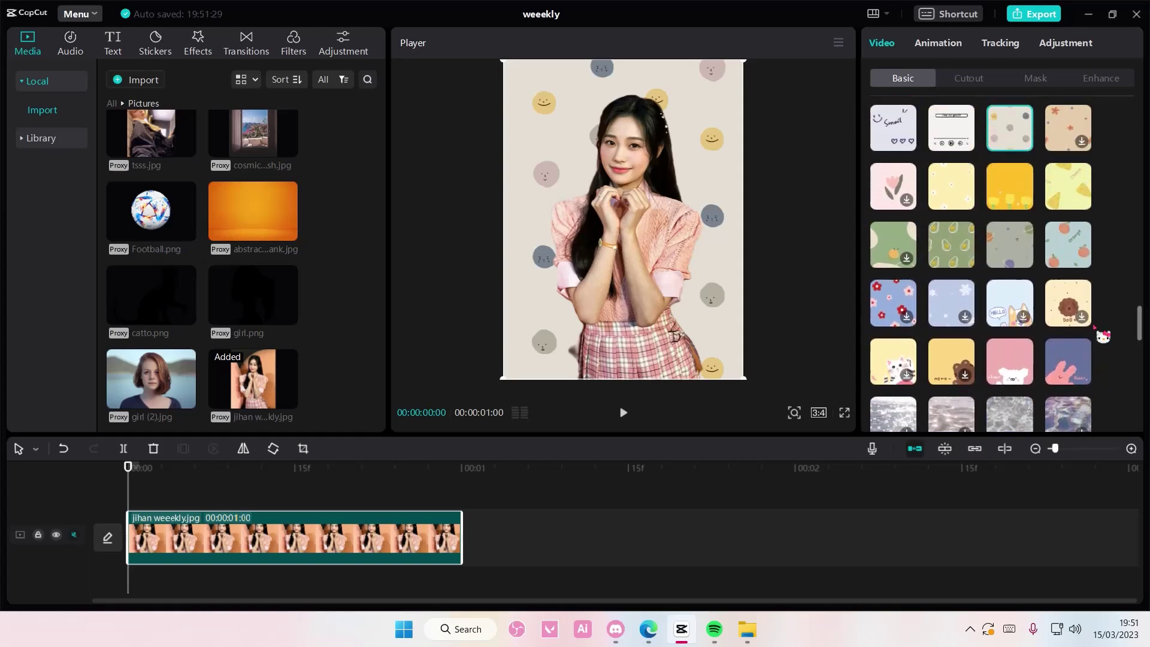
scroll(1102, 334, up, 2)
mouse_move(1139, 261)
mouse_down()
mouse_move(1138, 423)
mouse_move(1139, 368)
mouse_up()
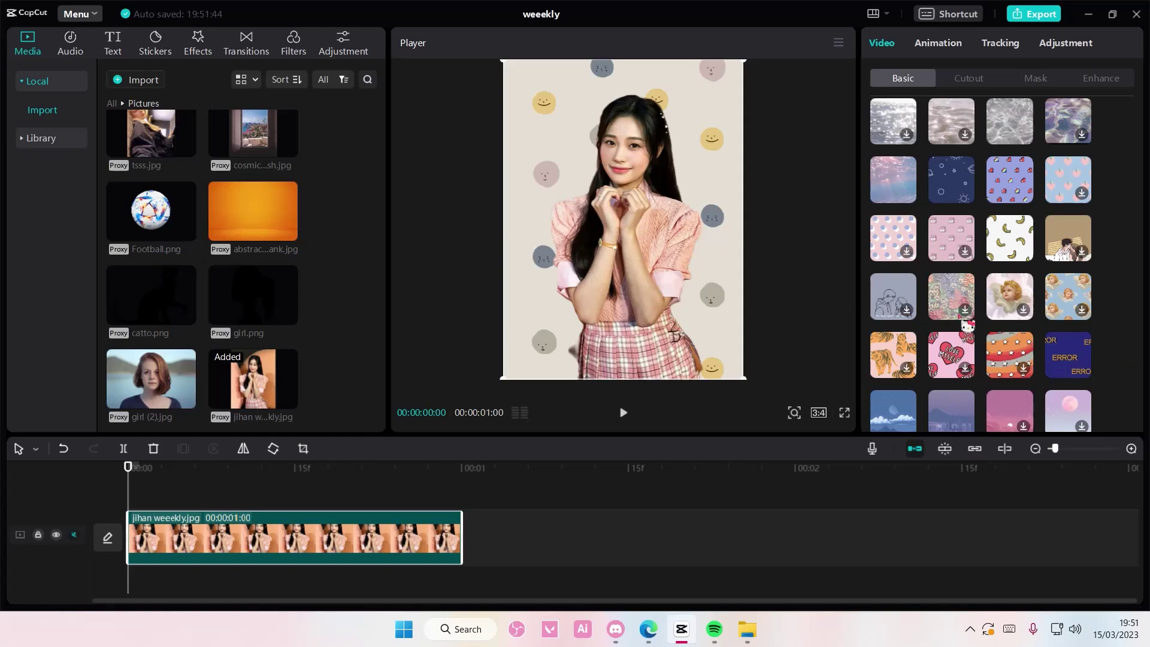
- Try floral, pink polka-dot and milk-carton canvas styles, then choose the pink magazine collage
click(952, 303)
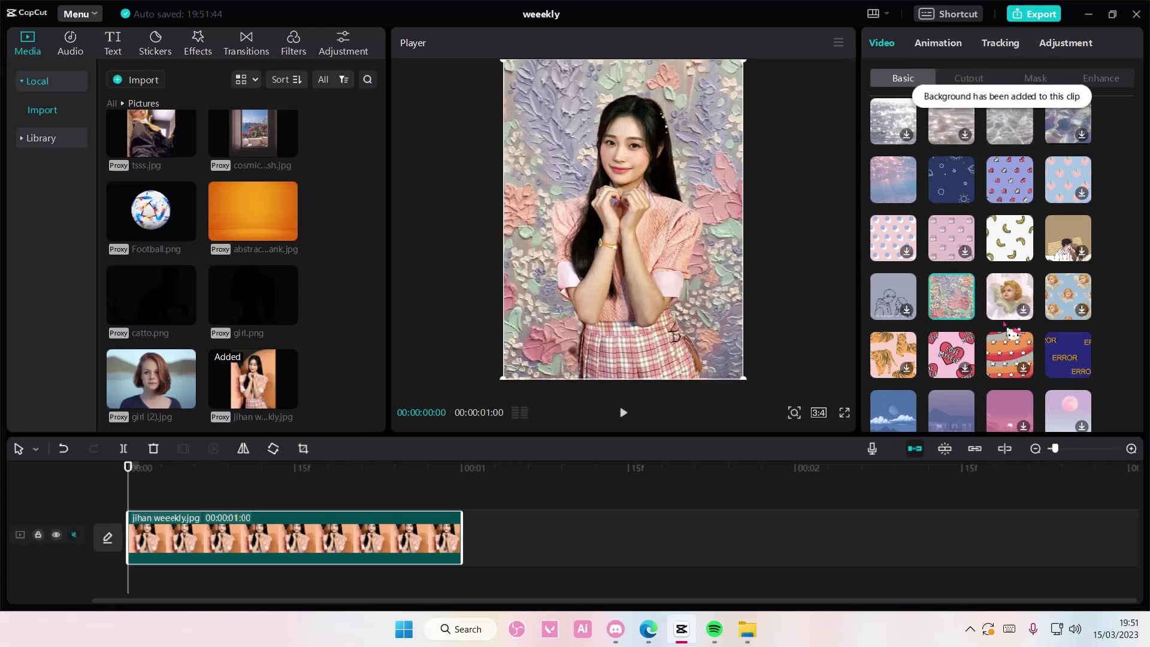
scroll(1004, 323, up, 1)
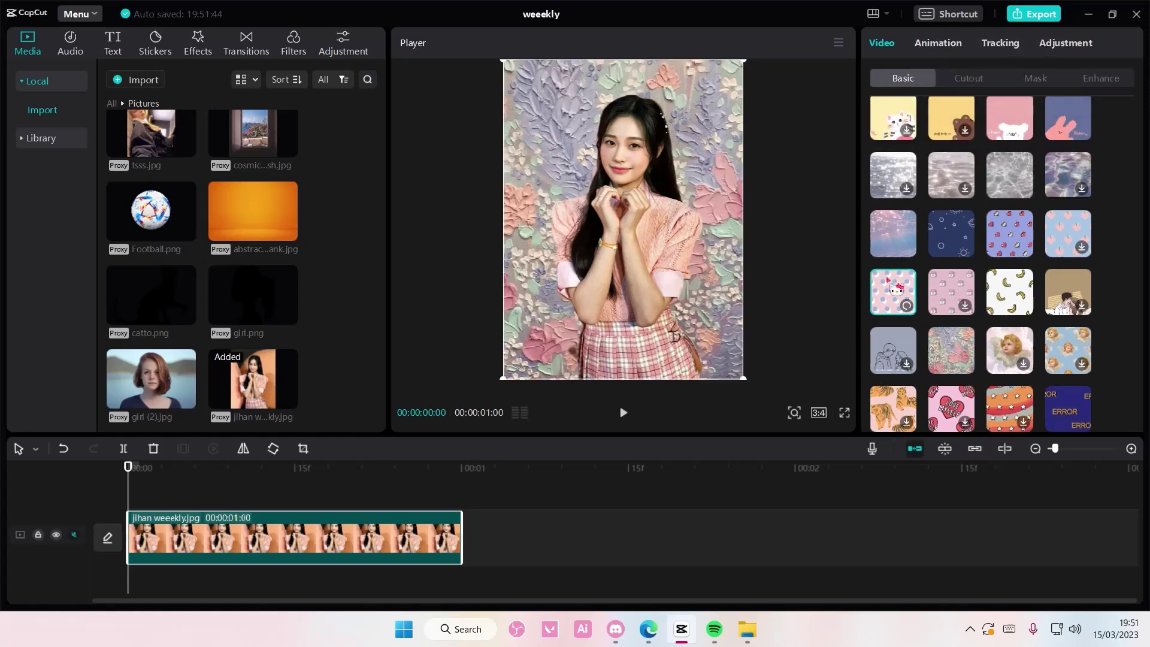
click(893, 291)
click(939, 291)
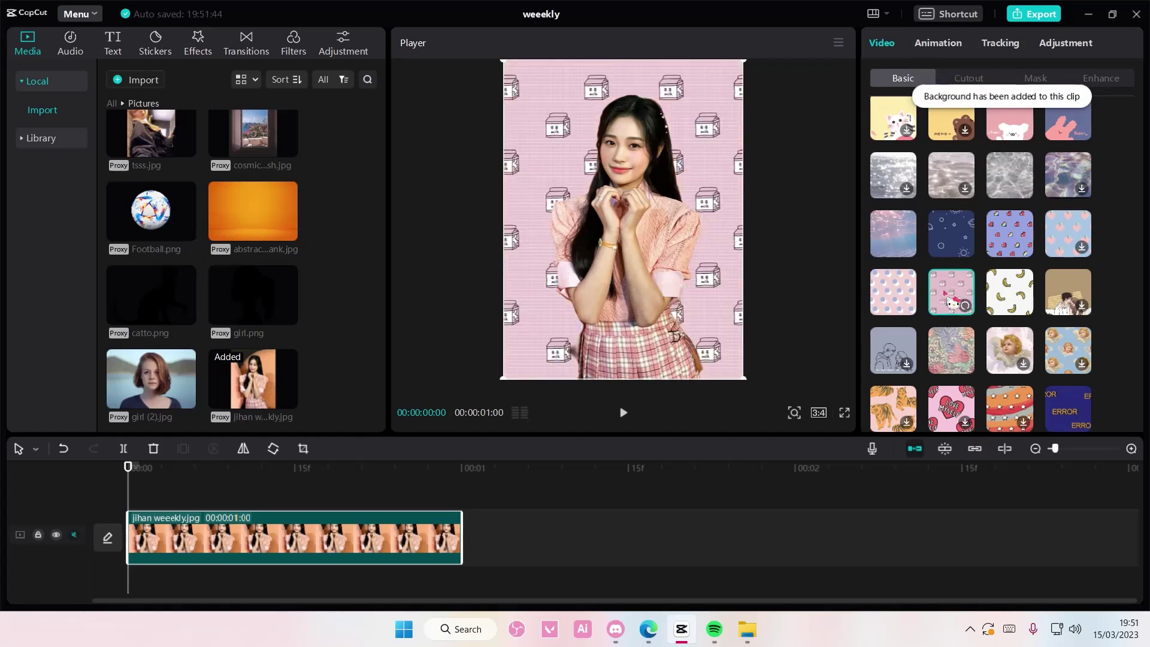
scroll(964, 310, up, 1)
scroll(970, 316, up, 2)
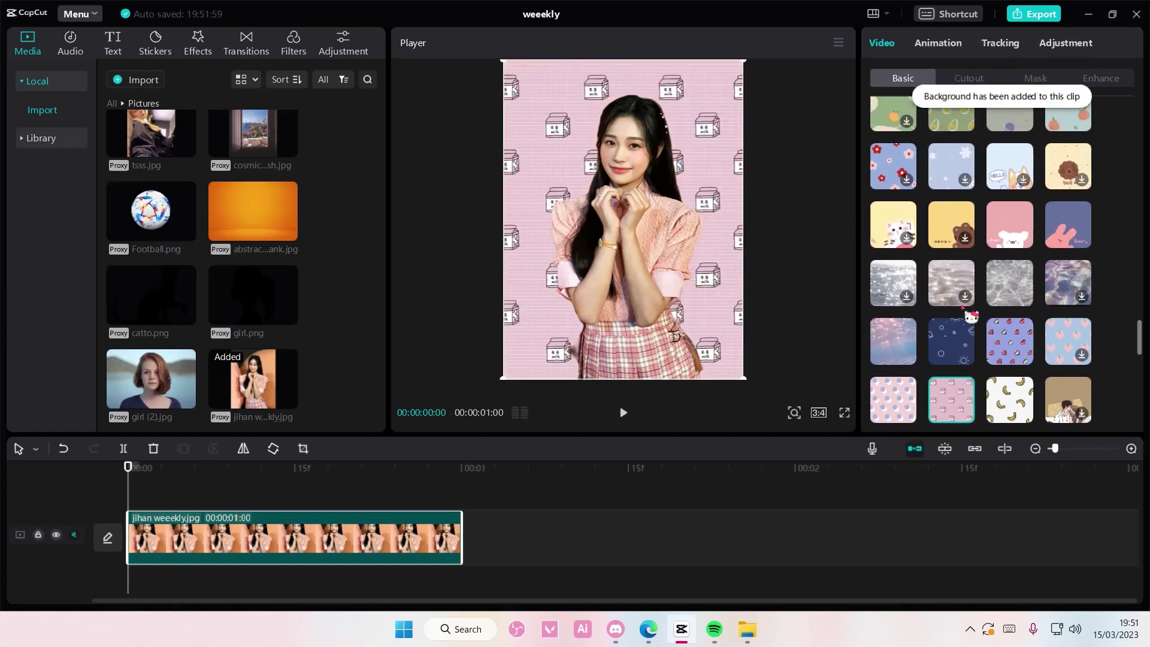
scroll(971, 317, up, 1)
scroll(971, 317, up, 2)
scroll(971, 316, up, 2)
scroll(964, 310, up, 1)
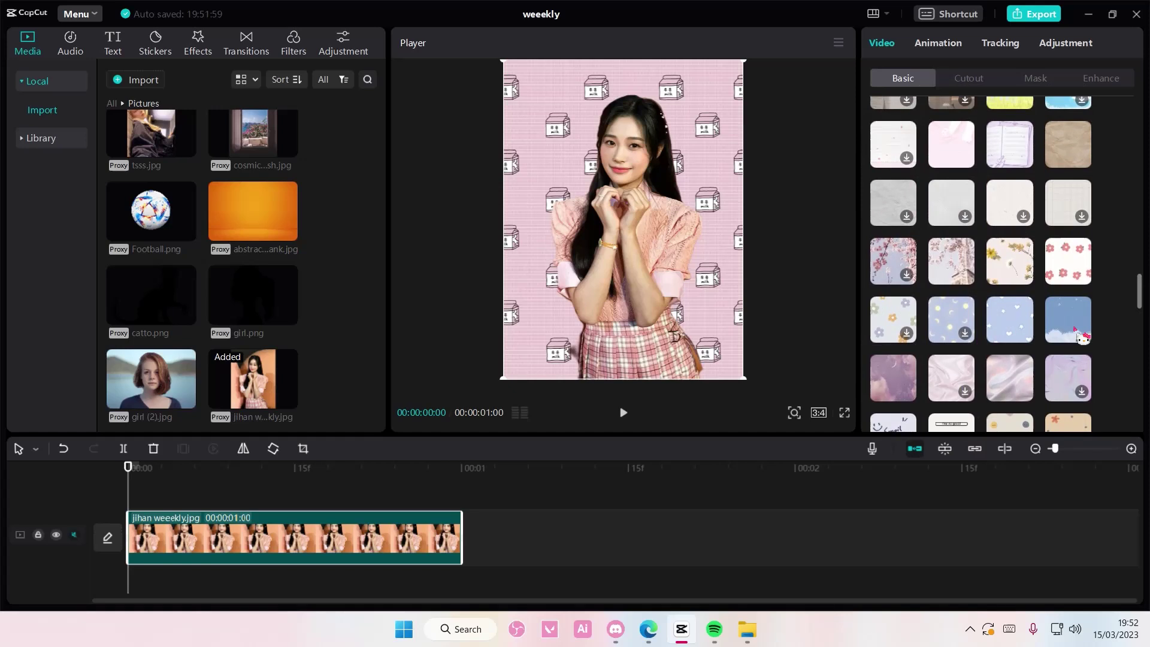
scroll(953, 332, up, 1)
scroll(938, 352, up, 2)
scroll(939, 350, up, 1)
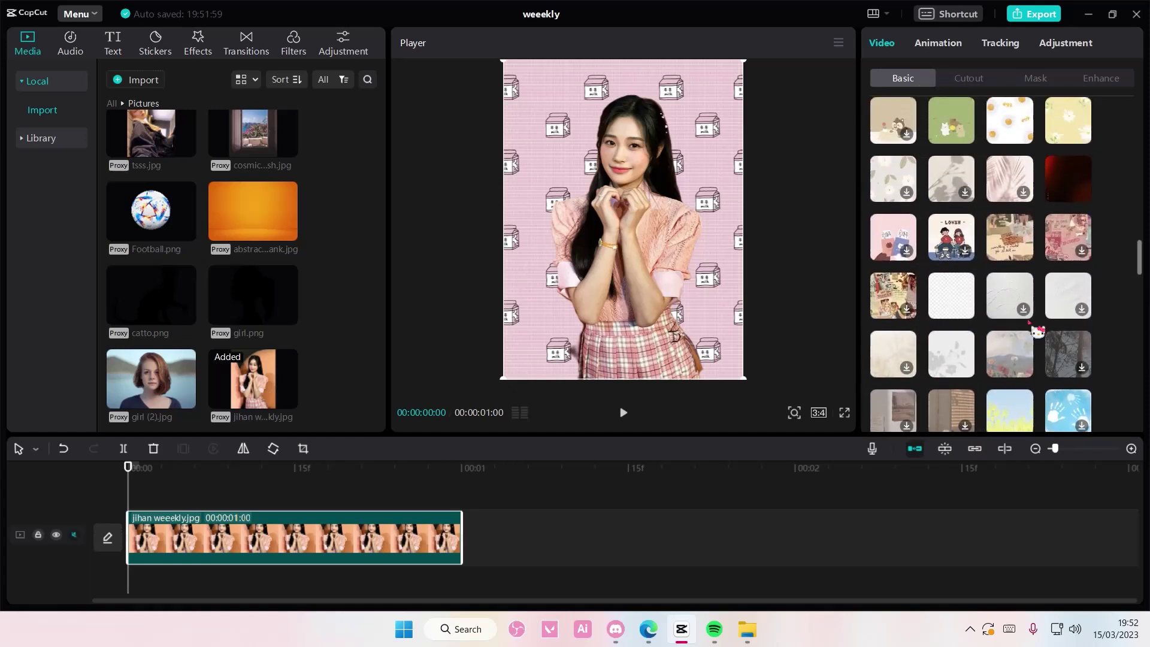
click(1083, 255)
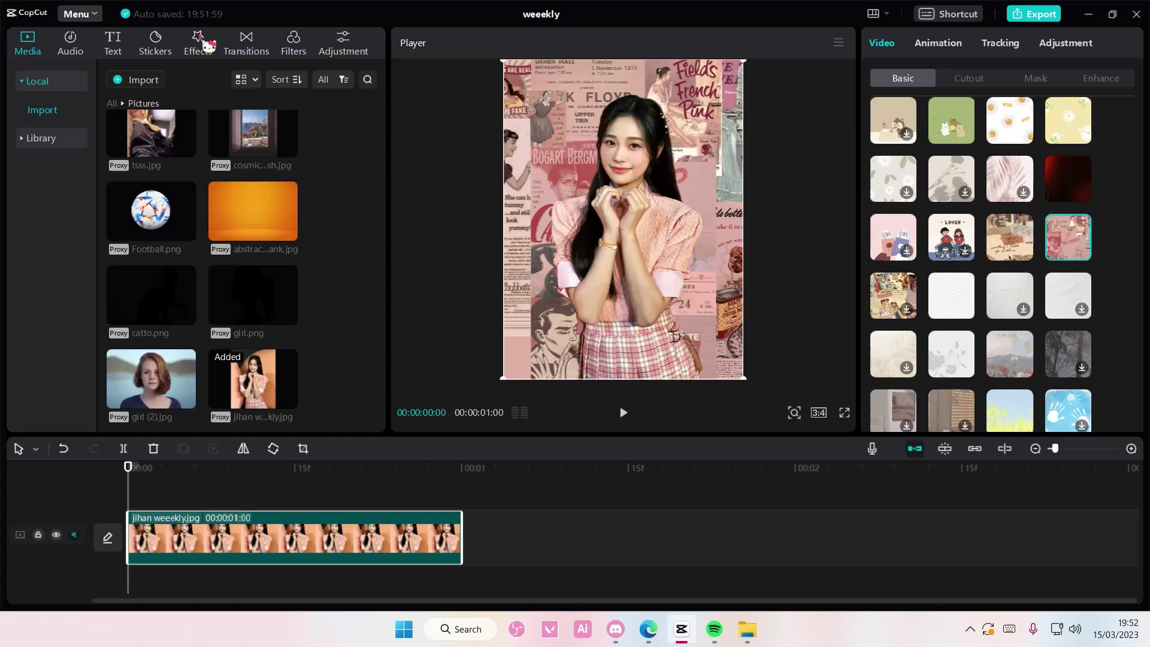
- Add a Folds texture effect from the Texture effects to the timeline
click(203, 44)
click(46, 108)
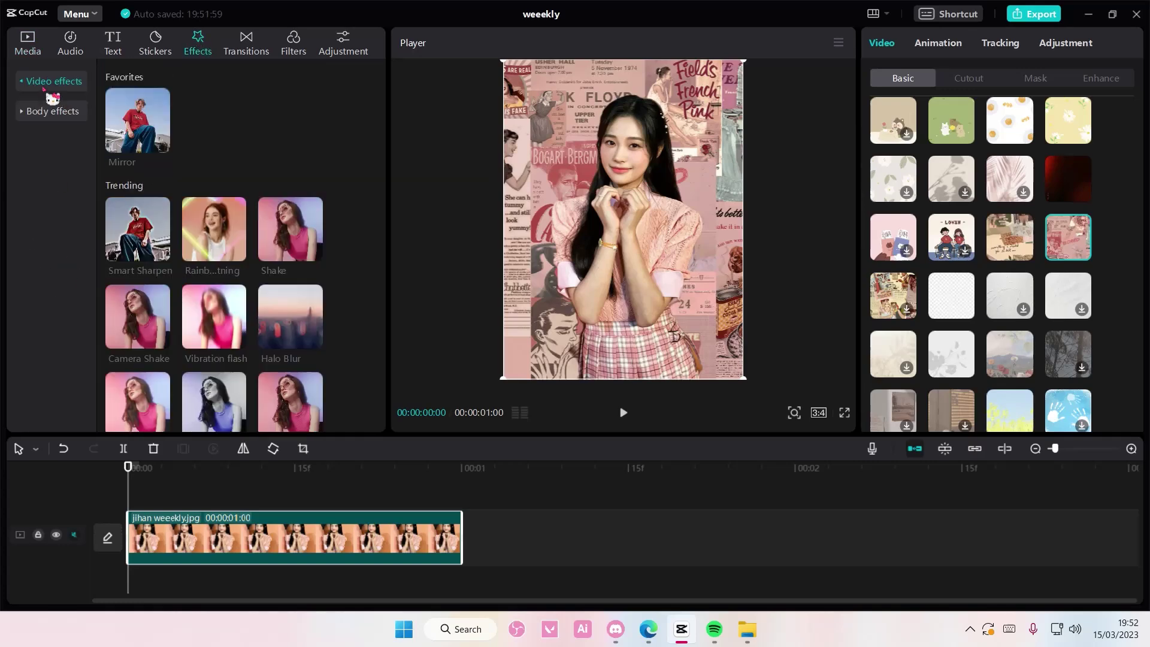
scroll(46, 362, down, 5)
scroll(51, 364, down, 1)
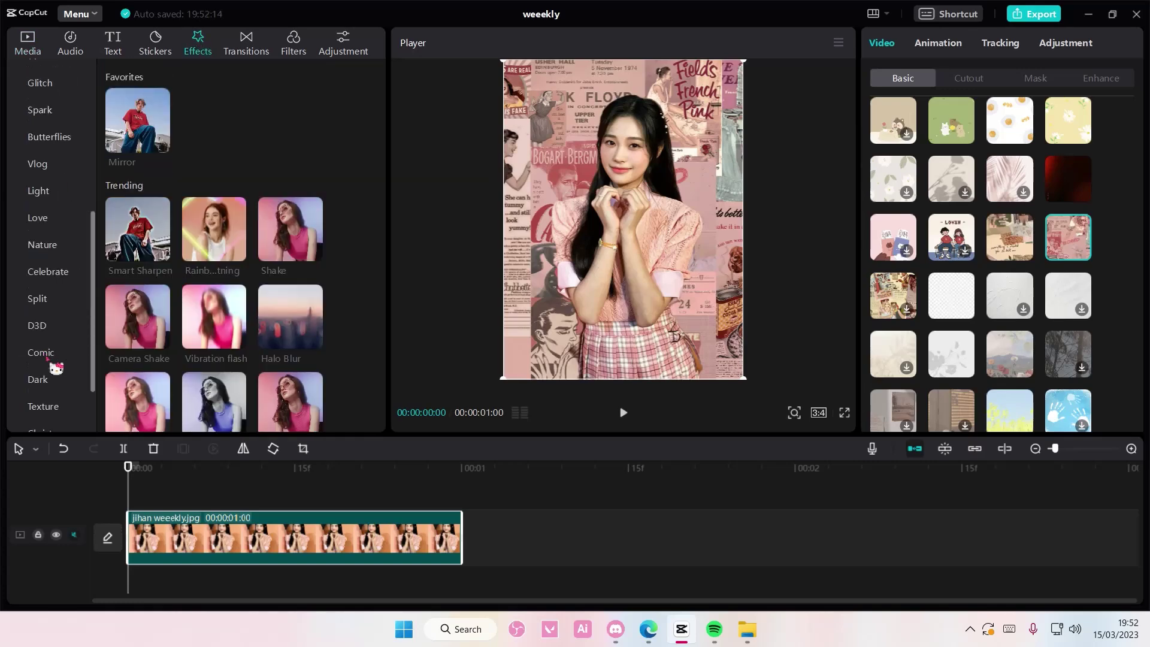
click(47, 407)
scroll(184, 314, down, 3)
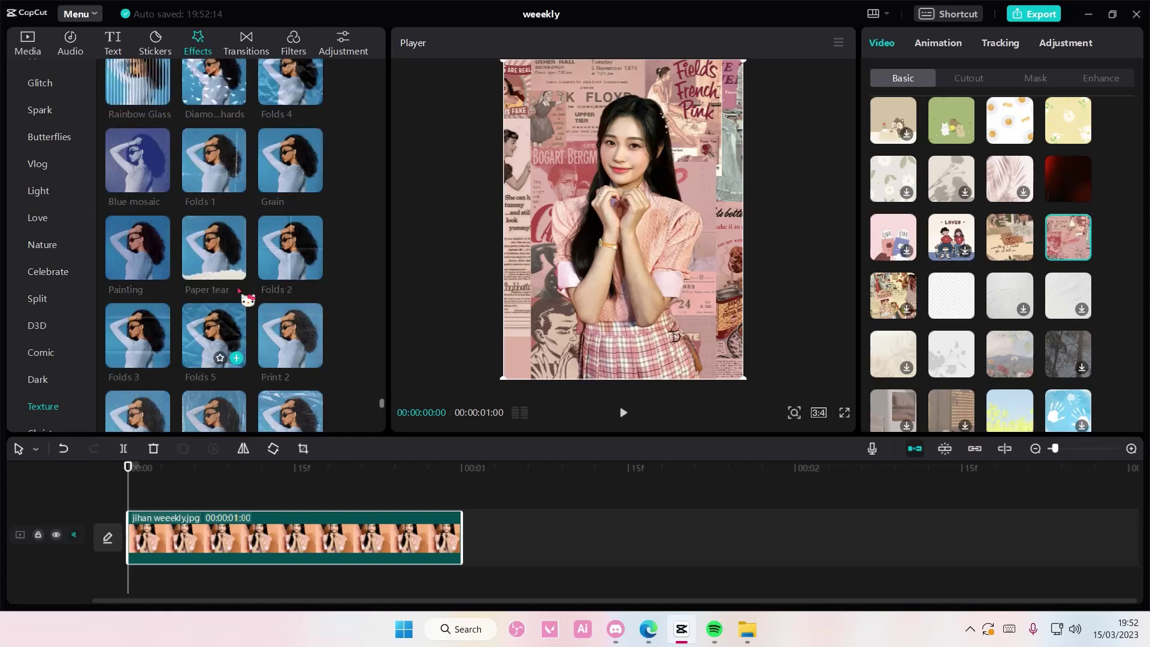
click(313, 272)
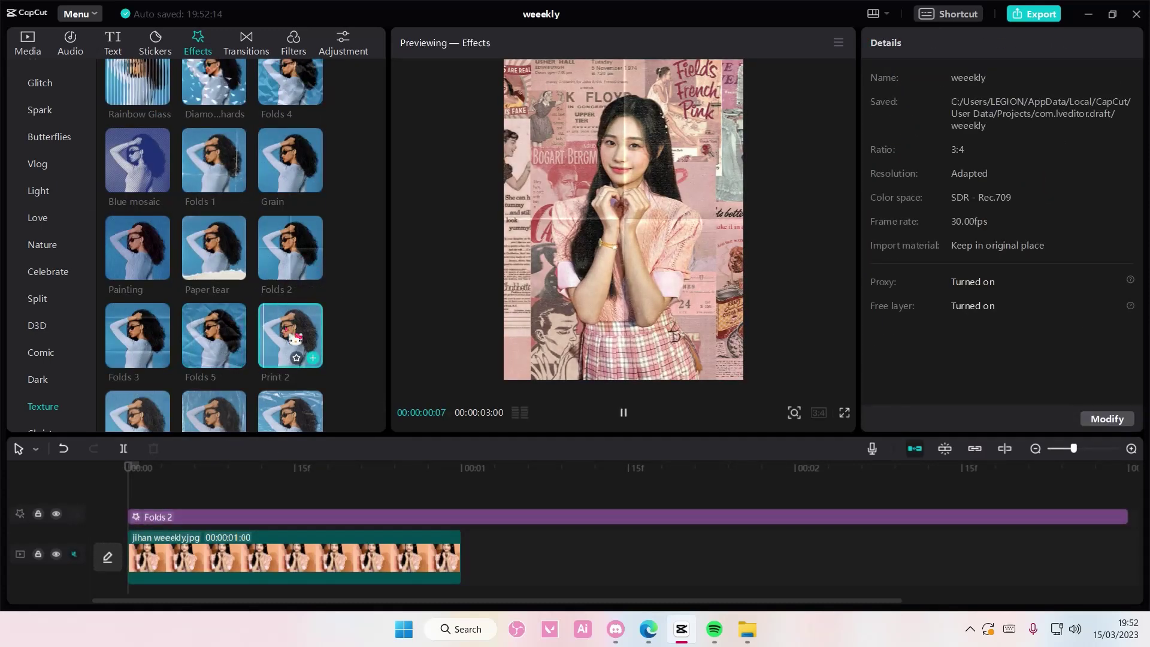
- Replace Folds 2 with Folds 1 and cut it off at the one-second mark
click(360, 520)
key(Delete)
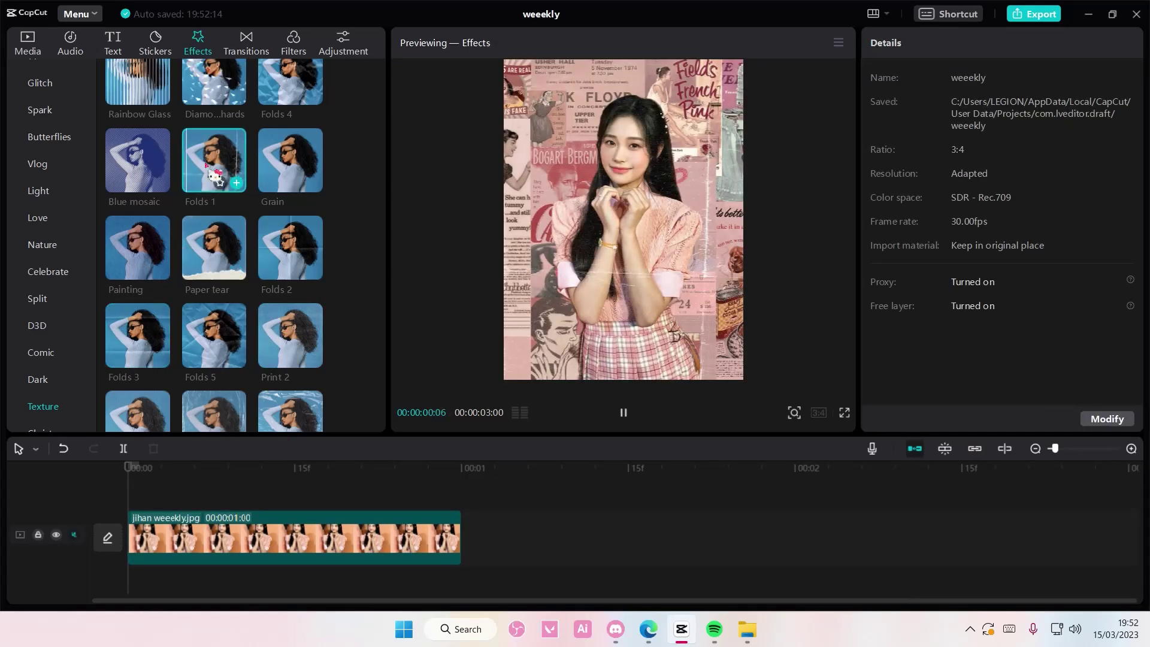
click(237, 183)
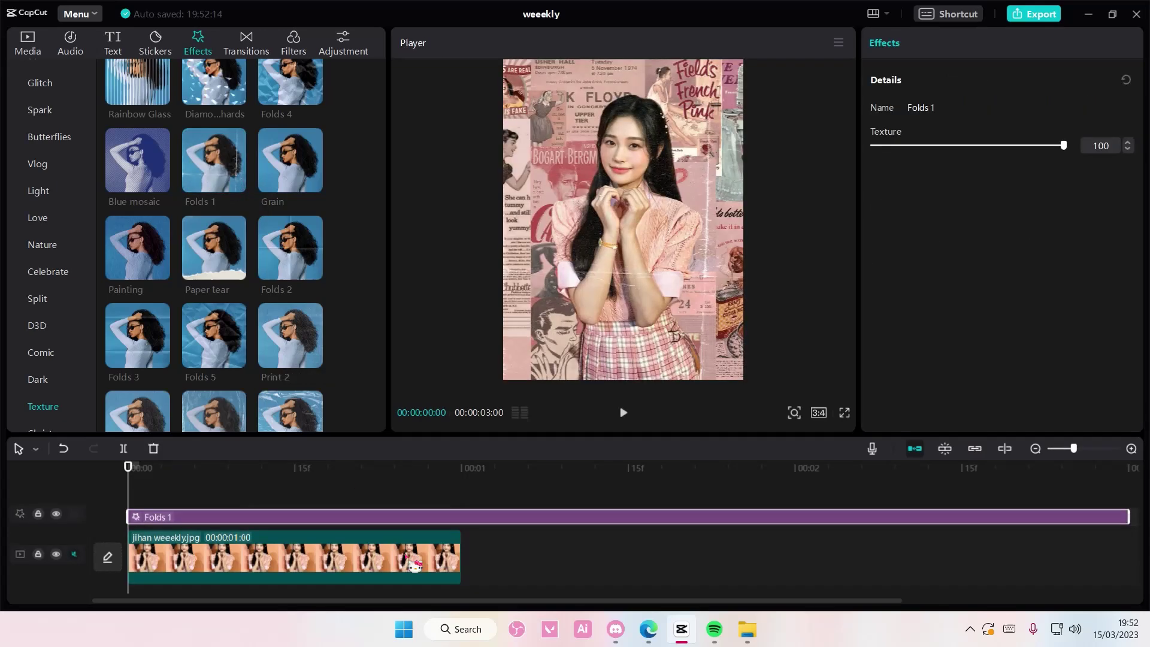
drag(130, 481, 461, 508)
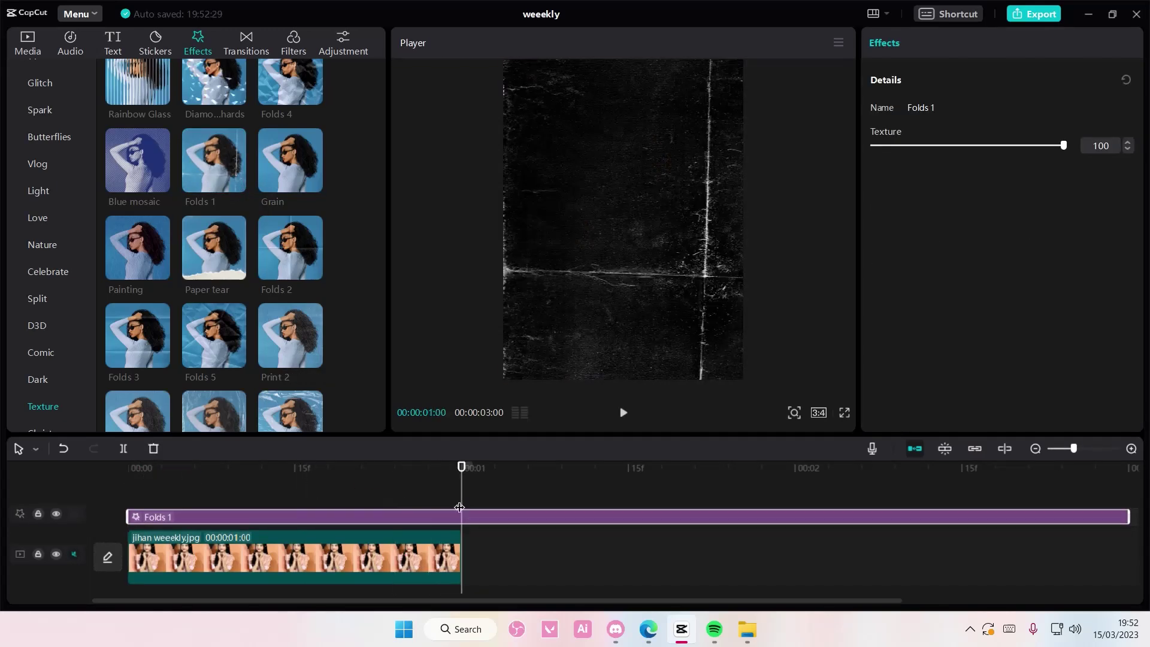
click(123, 448)
key(Delete)
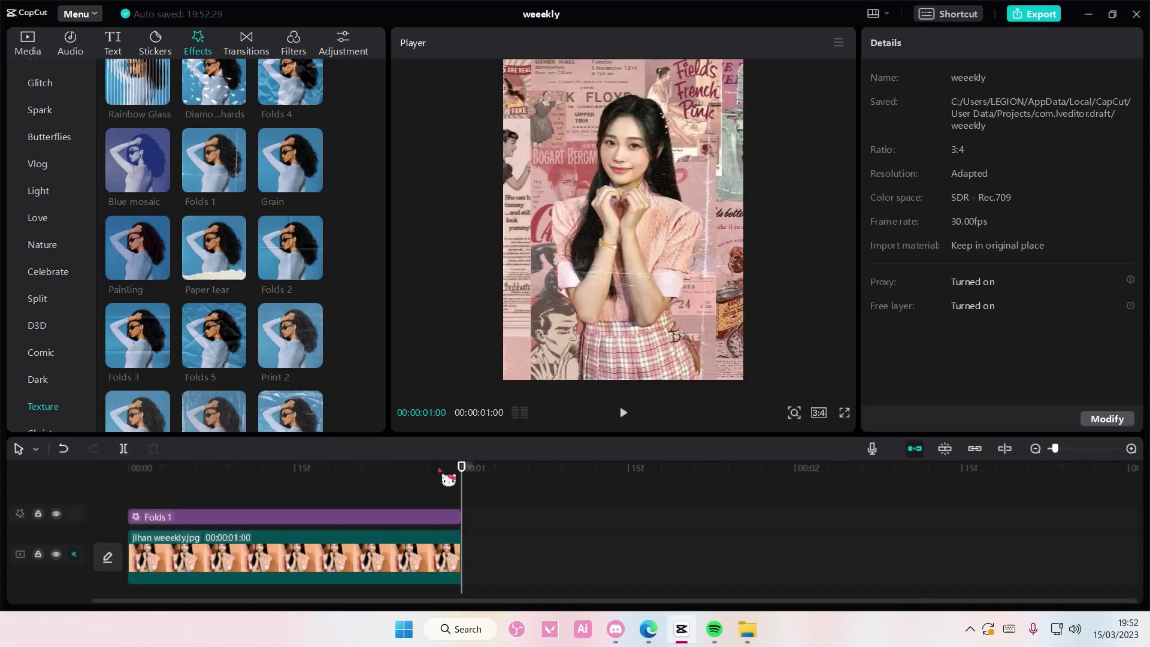
drag(461, 482, 72, 461)
scroll(220, 373, down, 2)
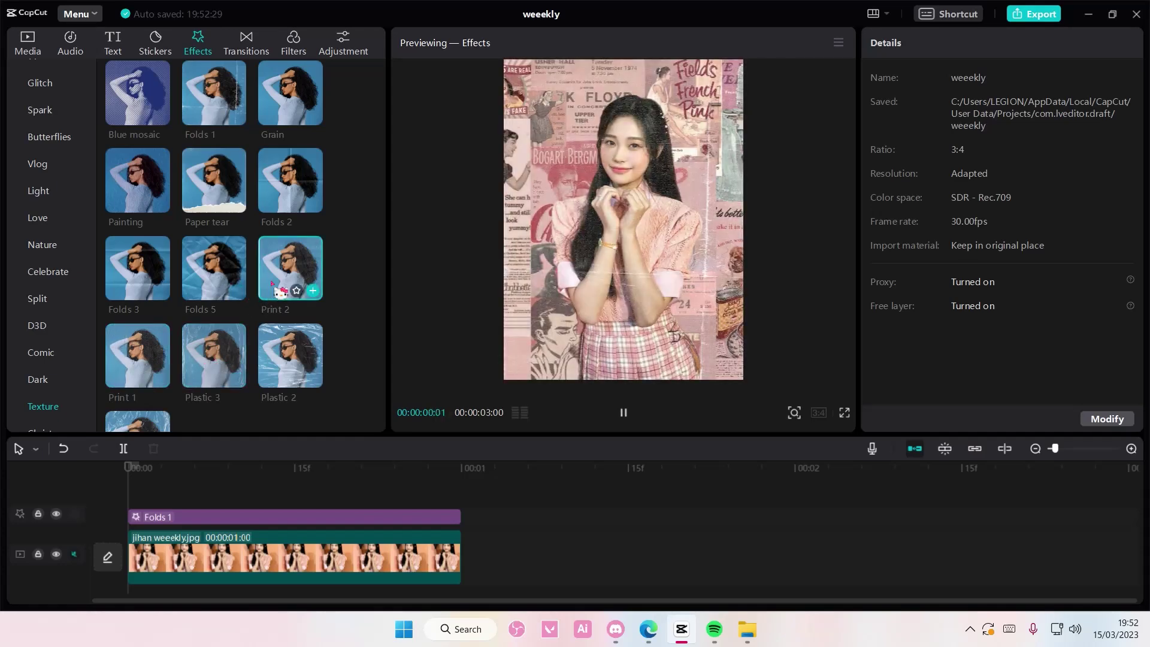
- Add the Print 1 texture and trim it to end at 00:00:01:00
click(162, 381)
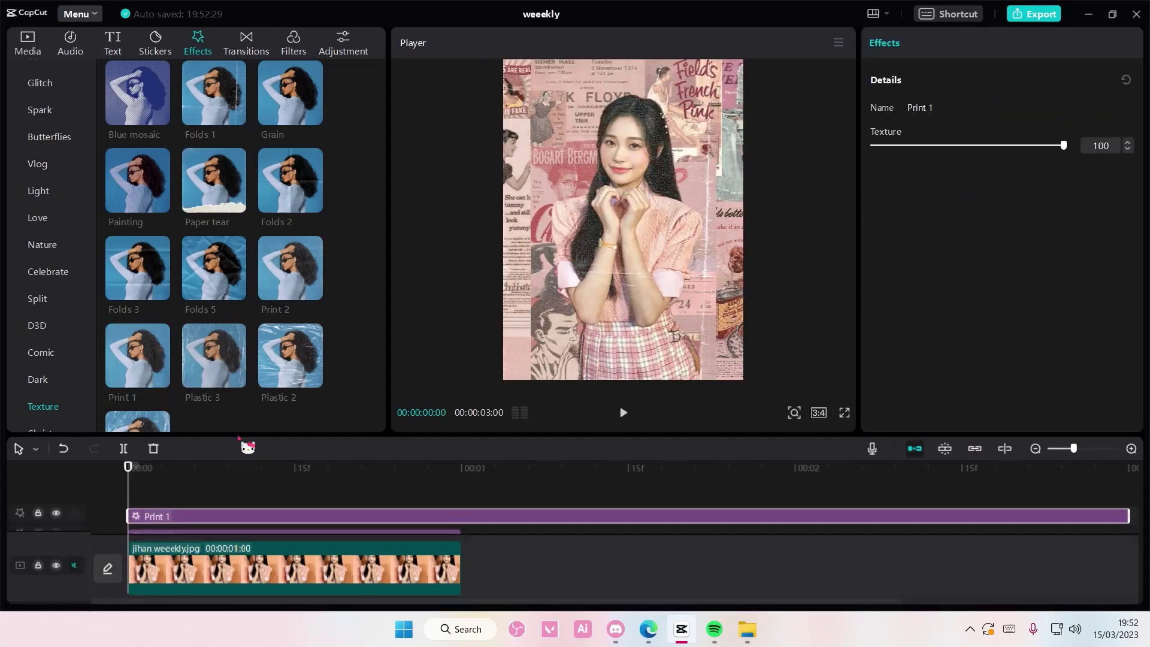
mouse_move(124, 476)
mouse_down()
mouse_move(463, 476)
mouse_move(128, 476)
mouse_up()
click(123, 448)
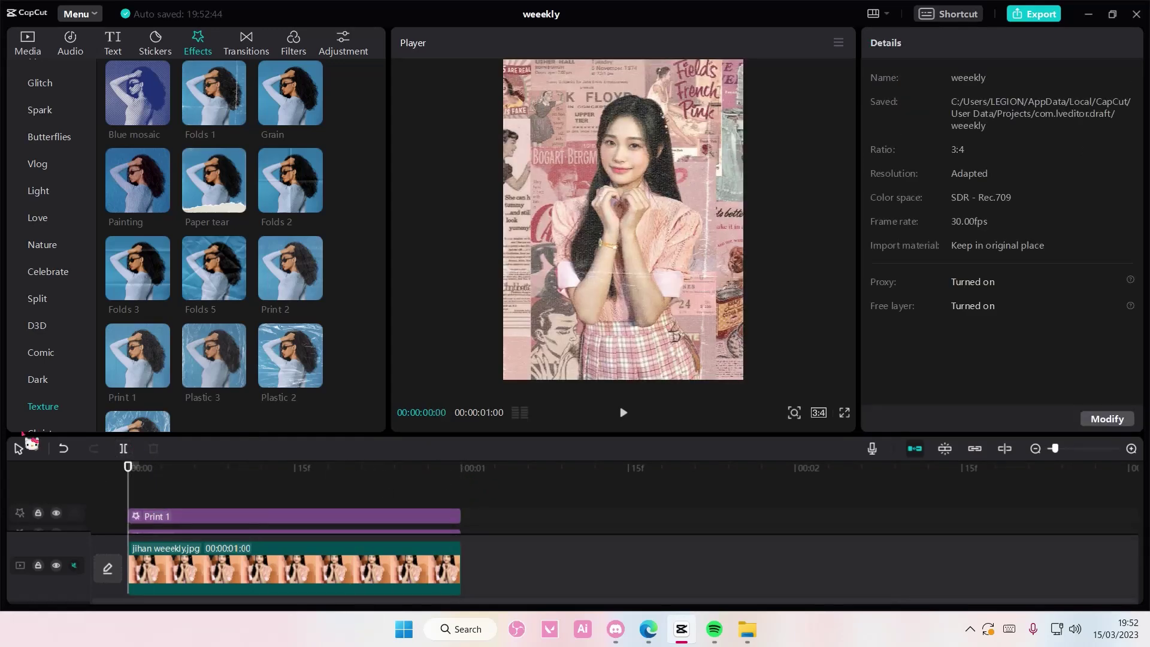
- Preview the Plum and Urbanoid filters, then add the Cream filter
click(292, 42)
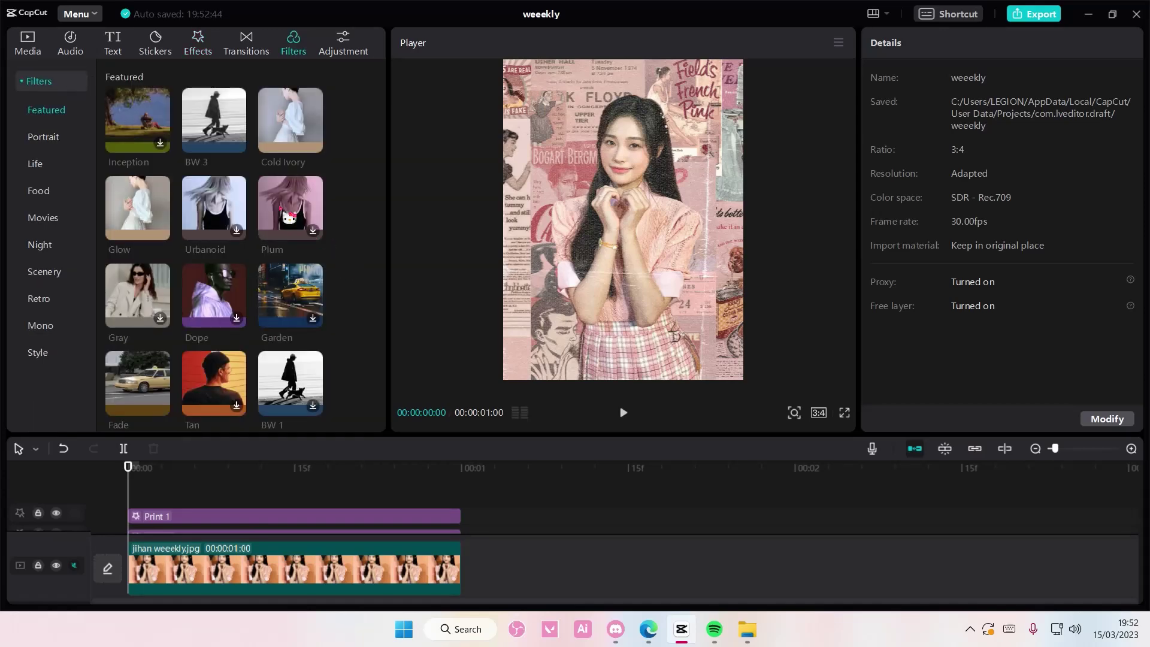
click(290, 207)
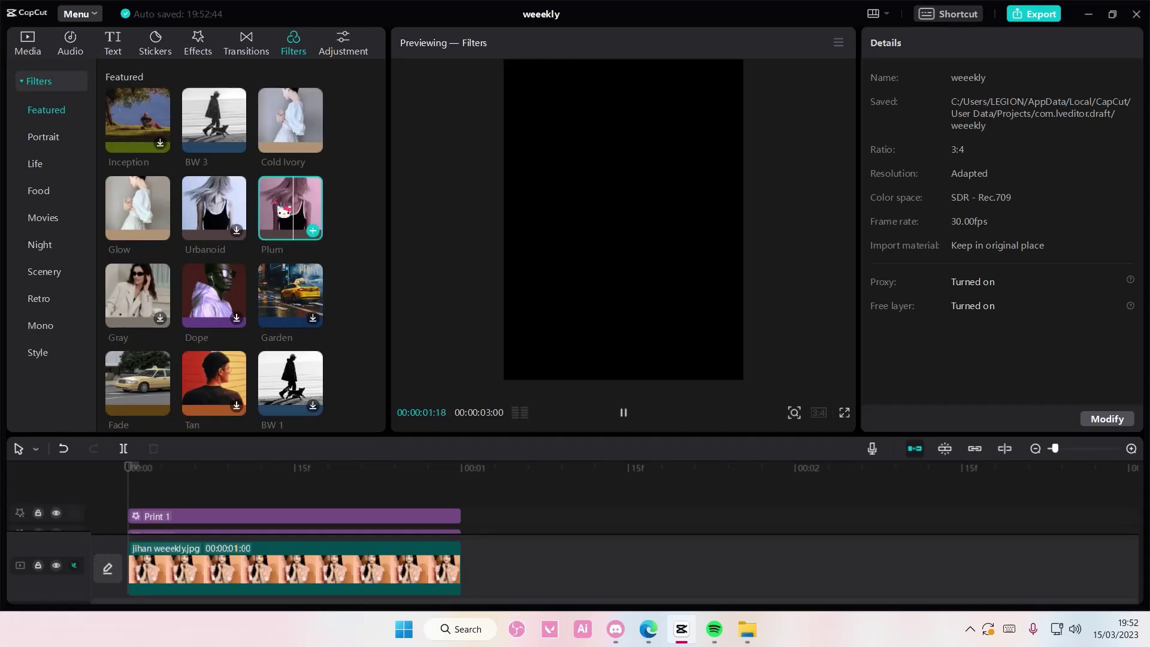
click(233, 209)
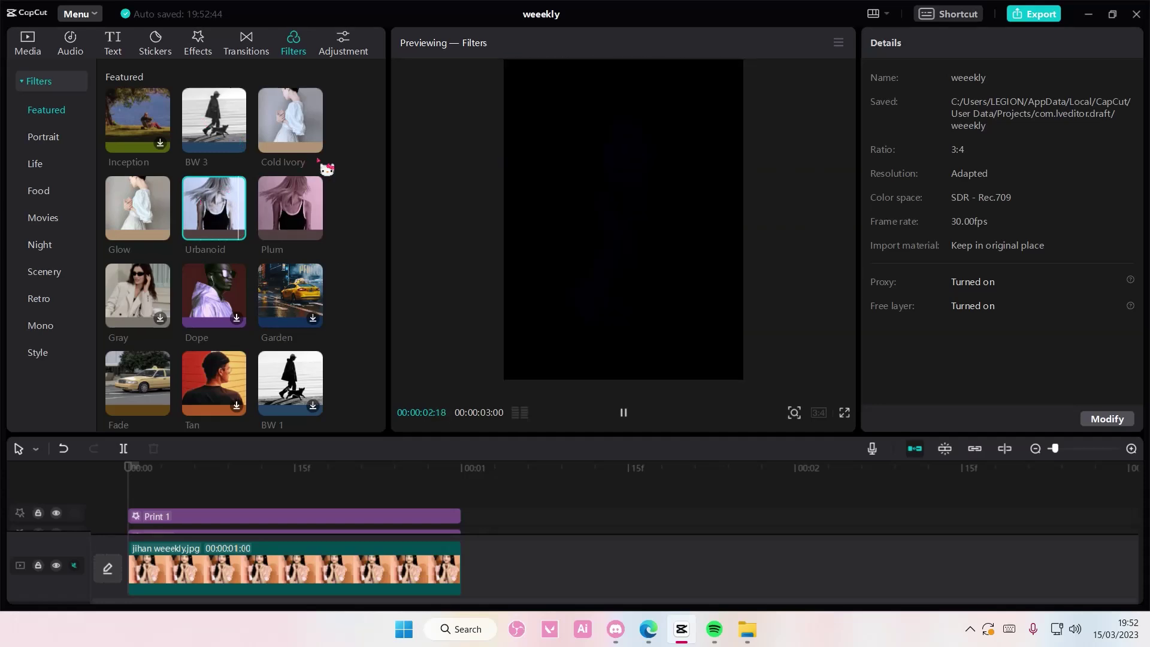
scroll(282, 292, down, 1)
scroll(283, 313, down, 3)
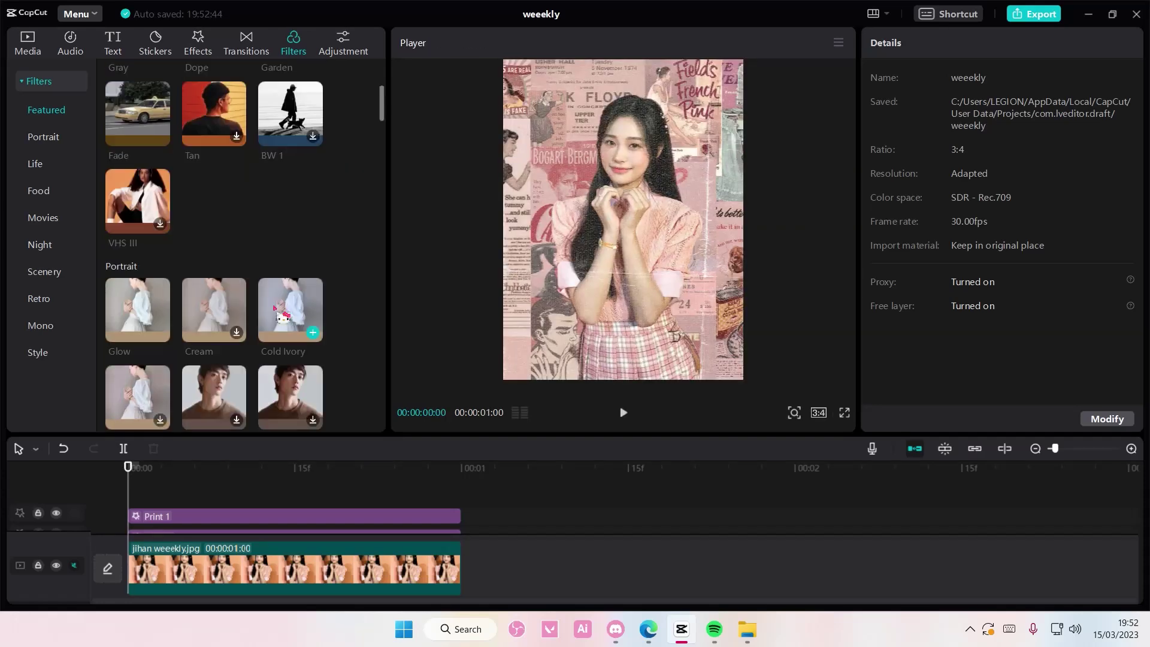
scroll(282, 313, down, 3)
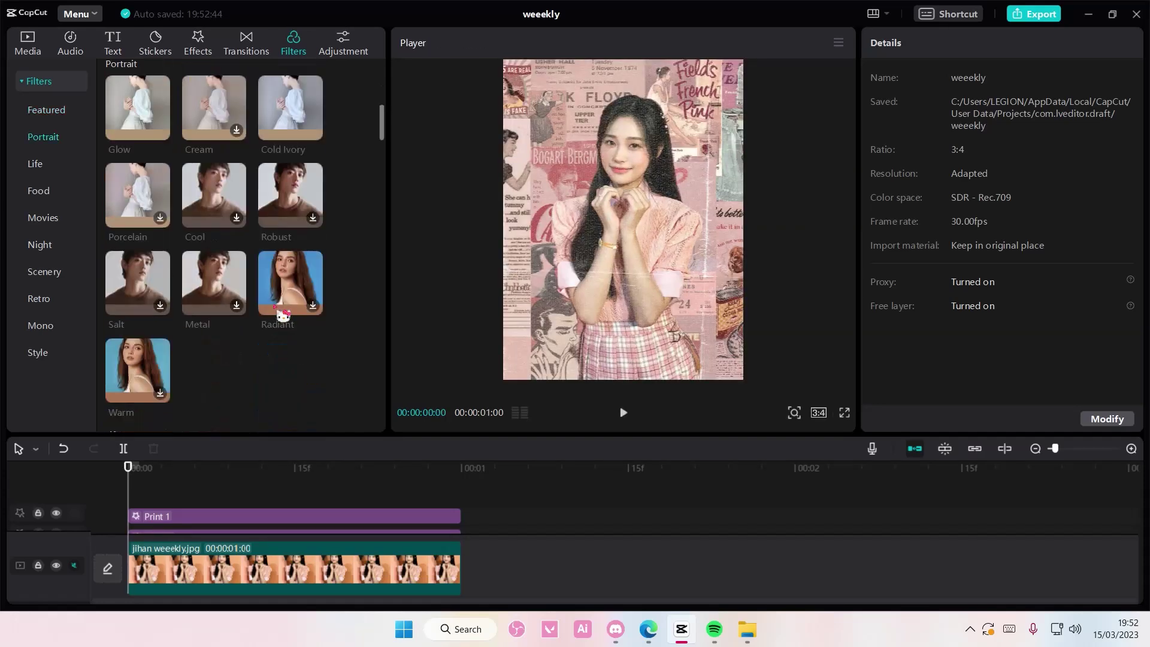
click(237, 130)
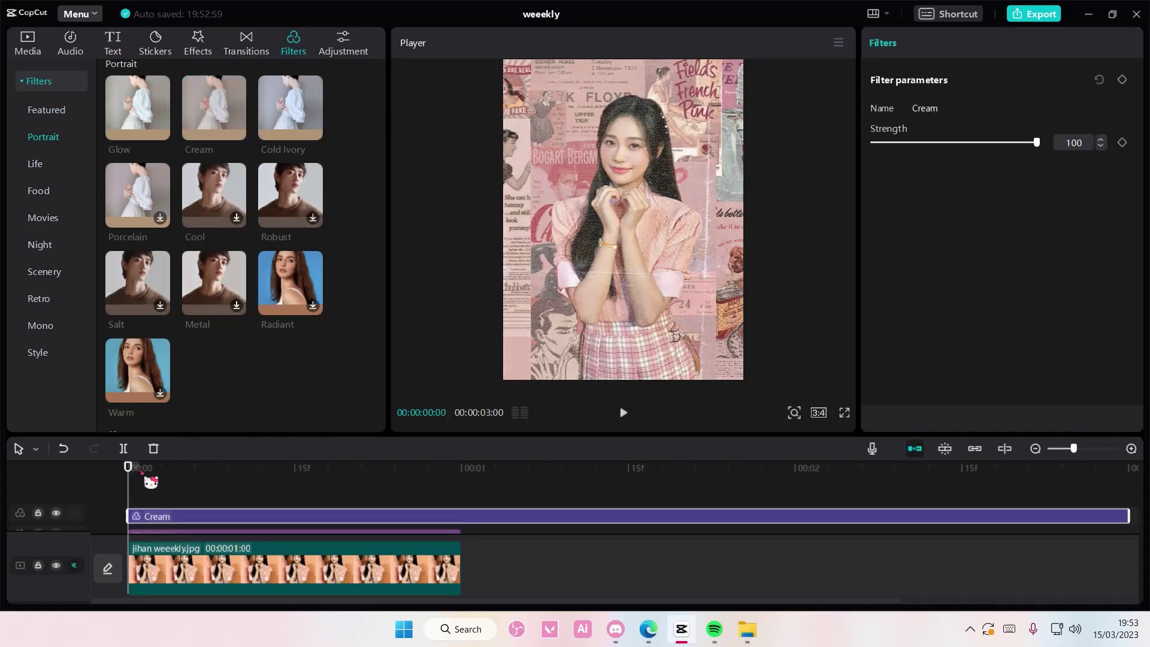
- Cut the Cream filter off at one second and set the playhead slightly earlier
drag(150, 481, 461, 490)
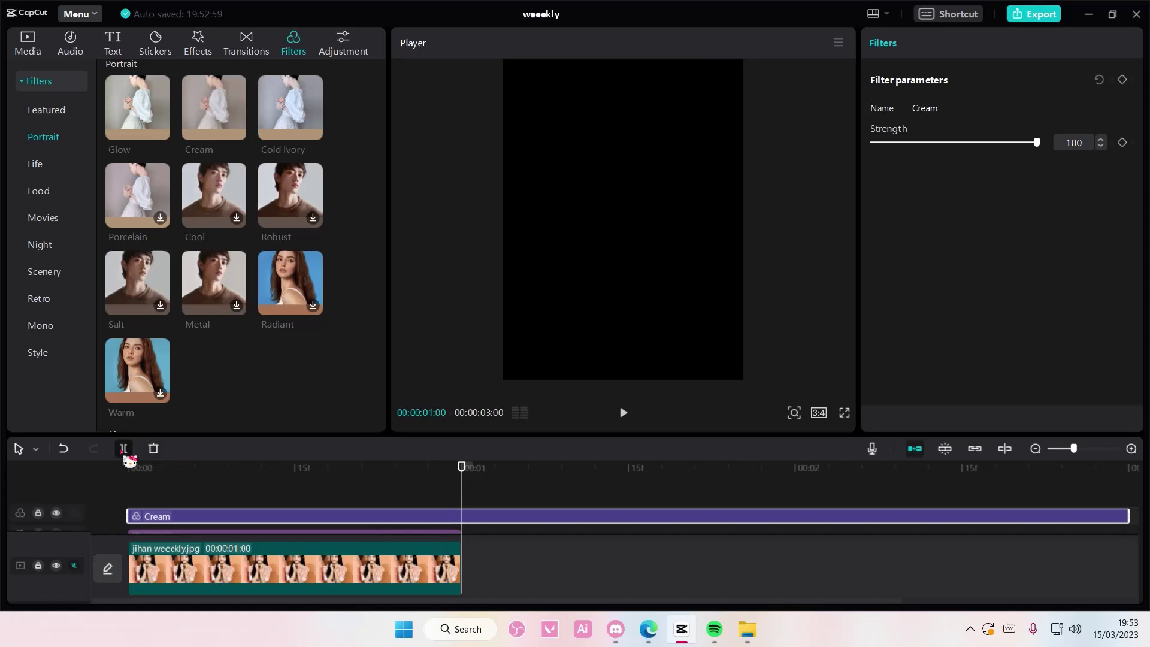
click(124, 450)
key(Delete)
click(394, 484)
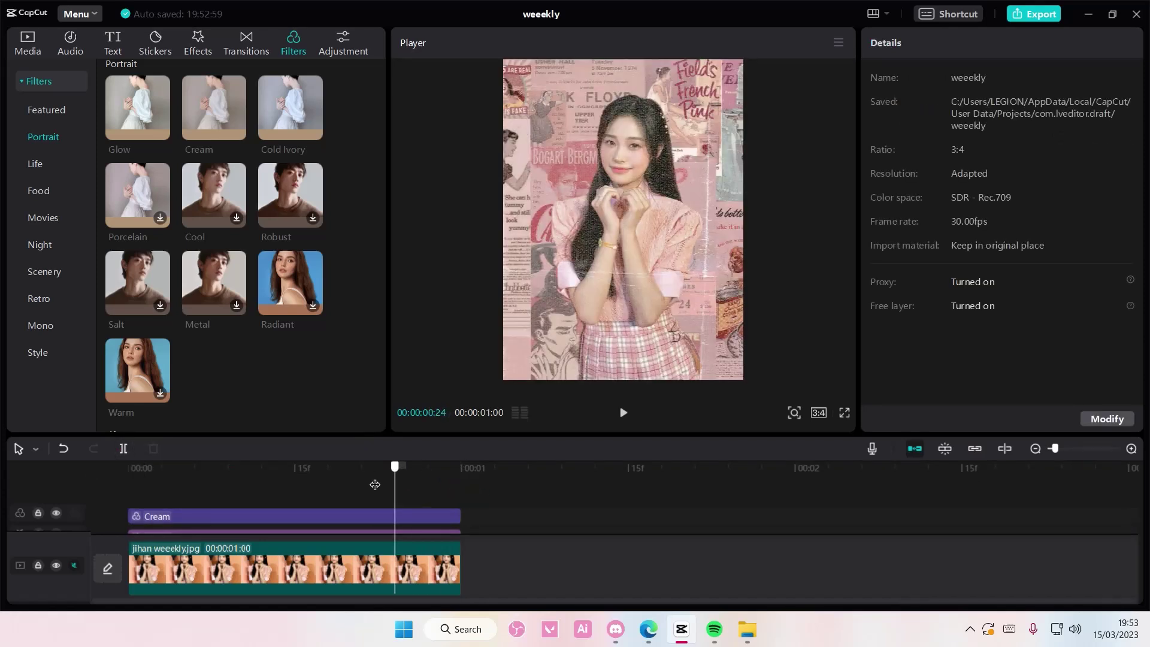
click(358, 483)
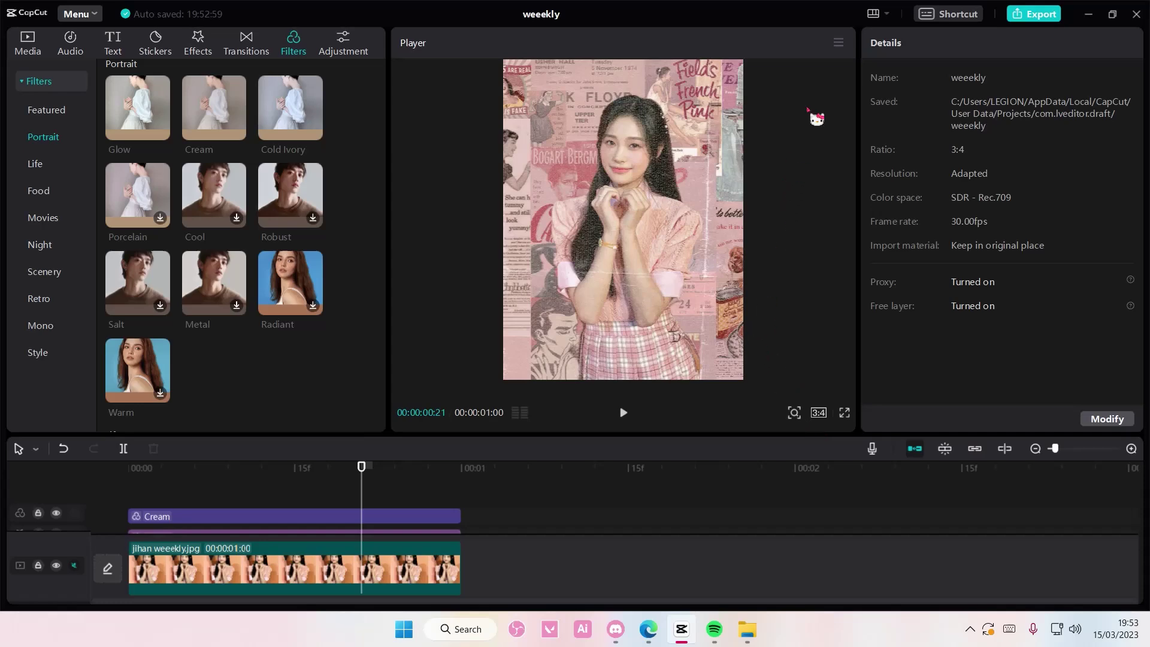
- Export a still frame named weeekly, keeping the JPEG format at 4K resolution
click(839, 43)
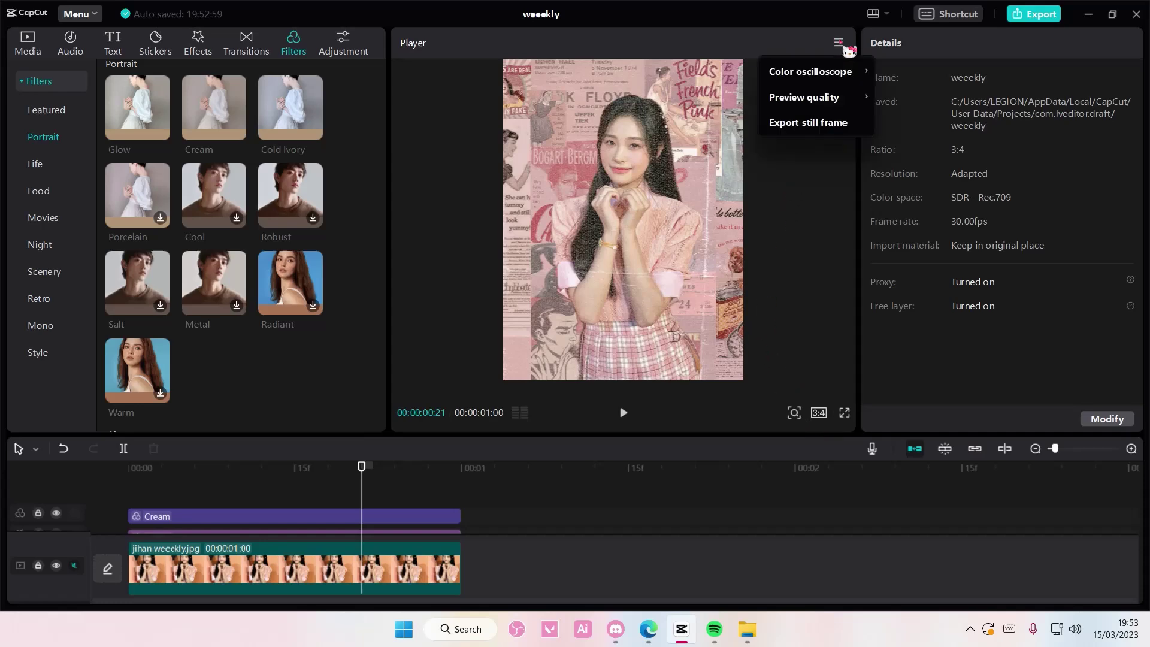
click(834, 123)
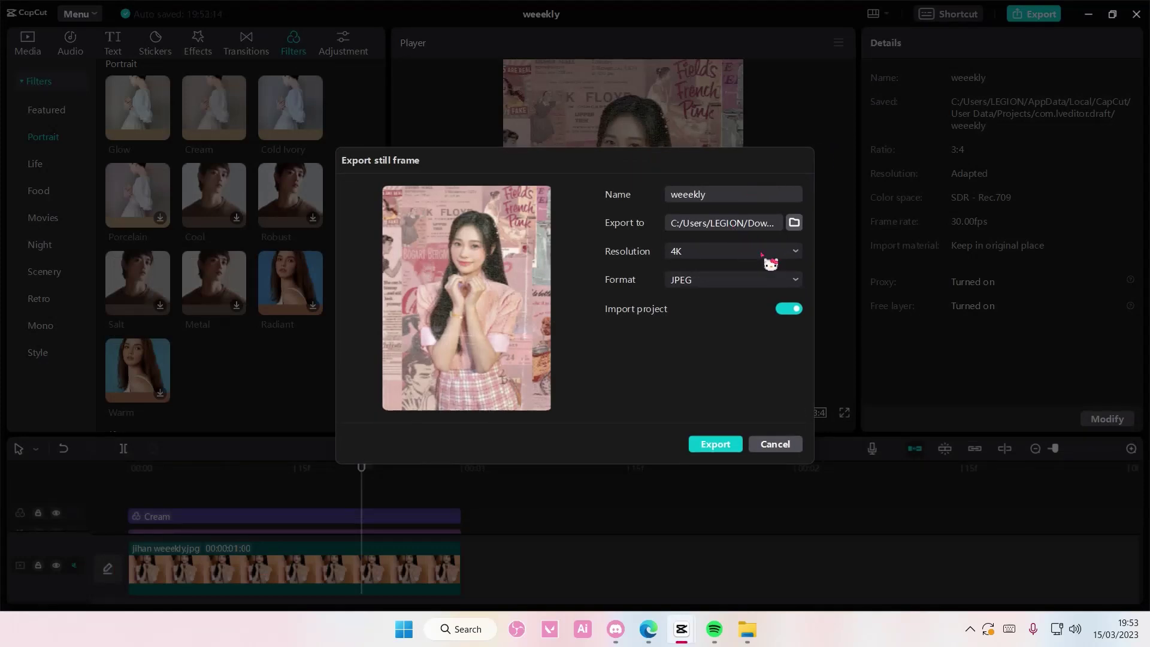
click(761, 279)
click(761, 279)
click(761, 279)
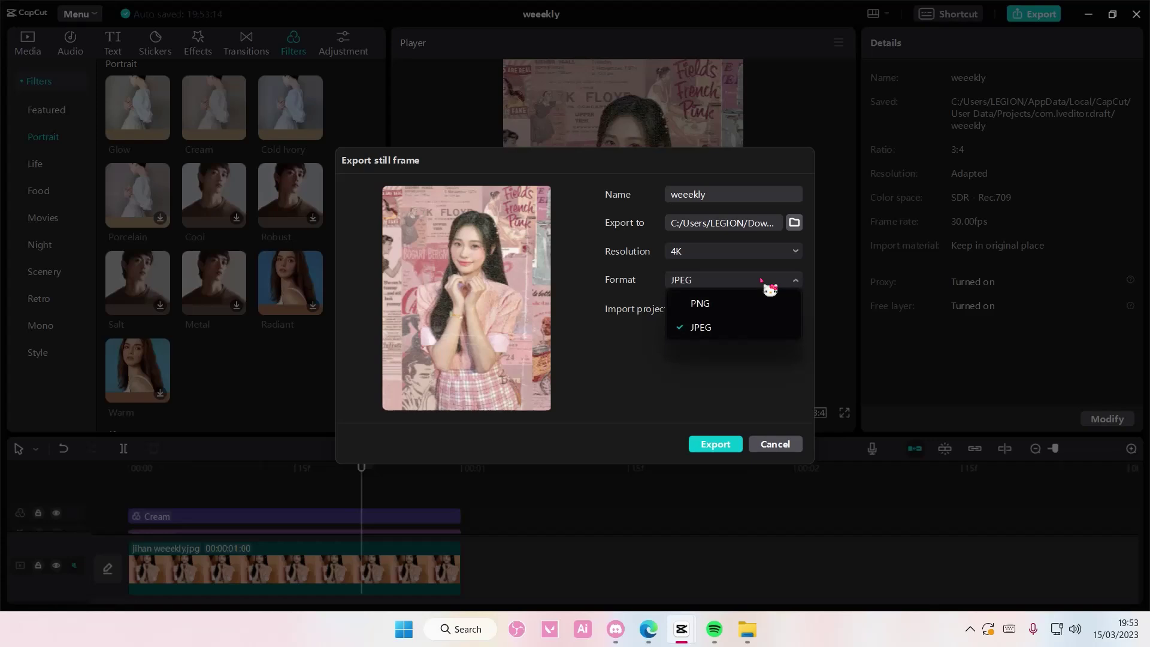
click(752, 331)
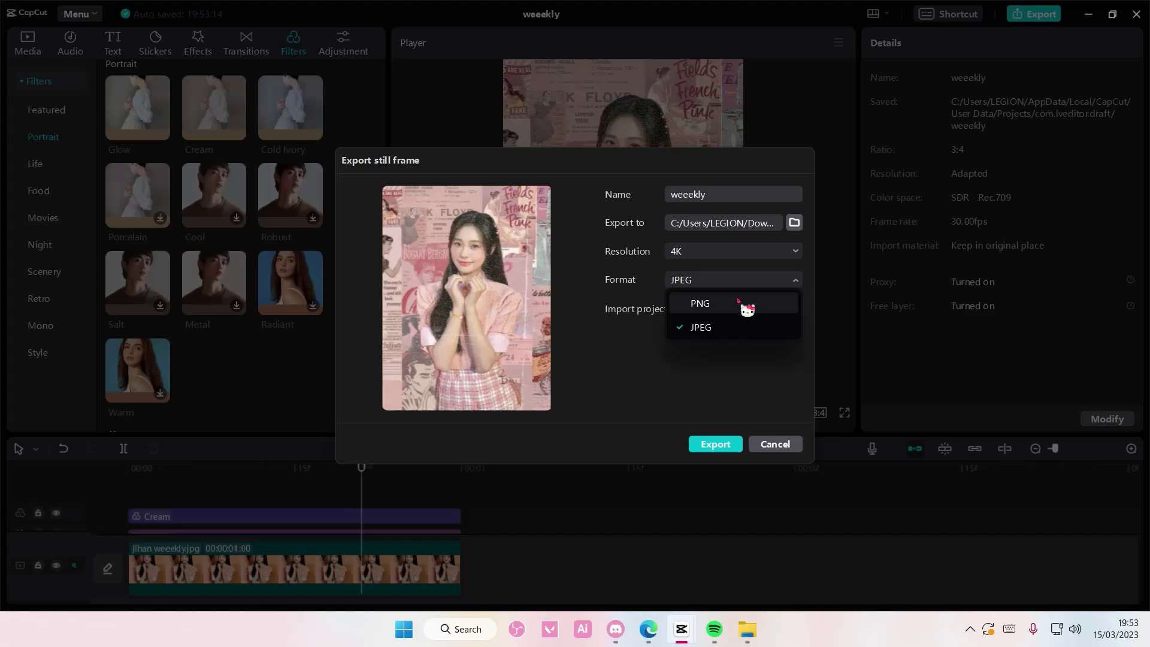
click(744, 292)
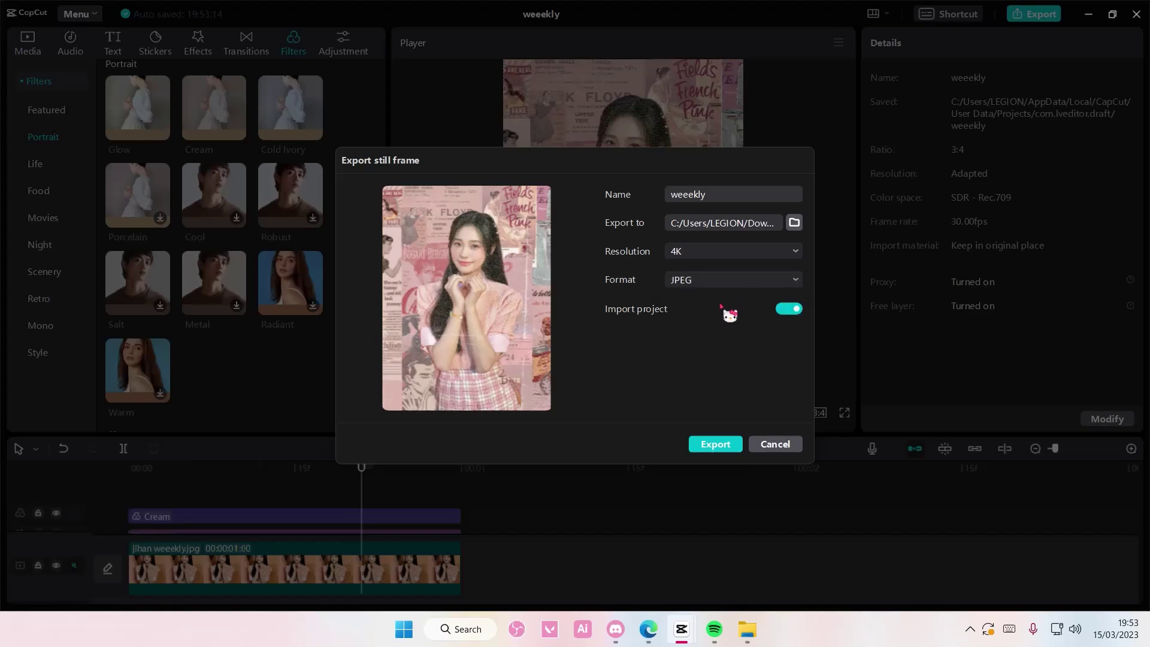
click(718, 447)
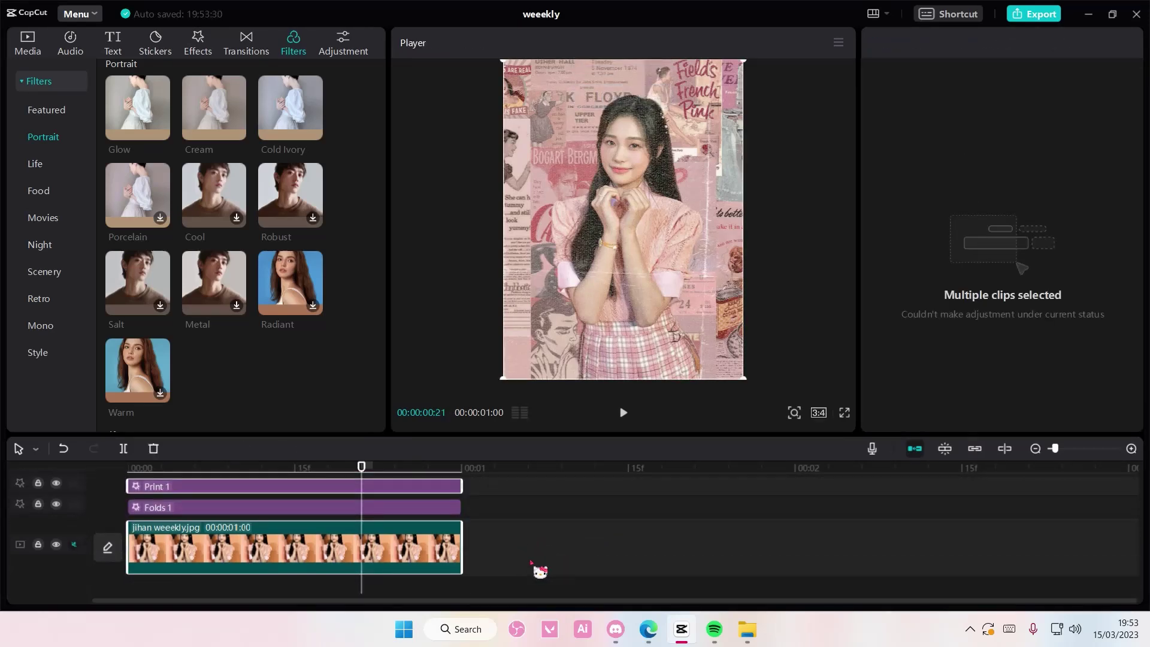
- Clear all clips, add the exported weeekly.jpg to the timeline, and preview it full screen
key(ctrl+a)
key(Delete)
click(28, 42)
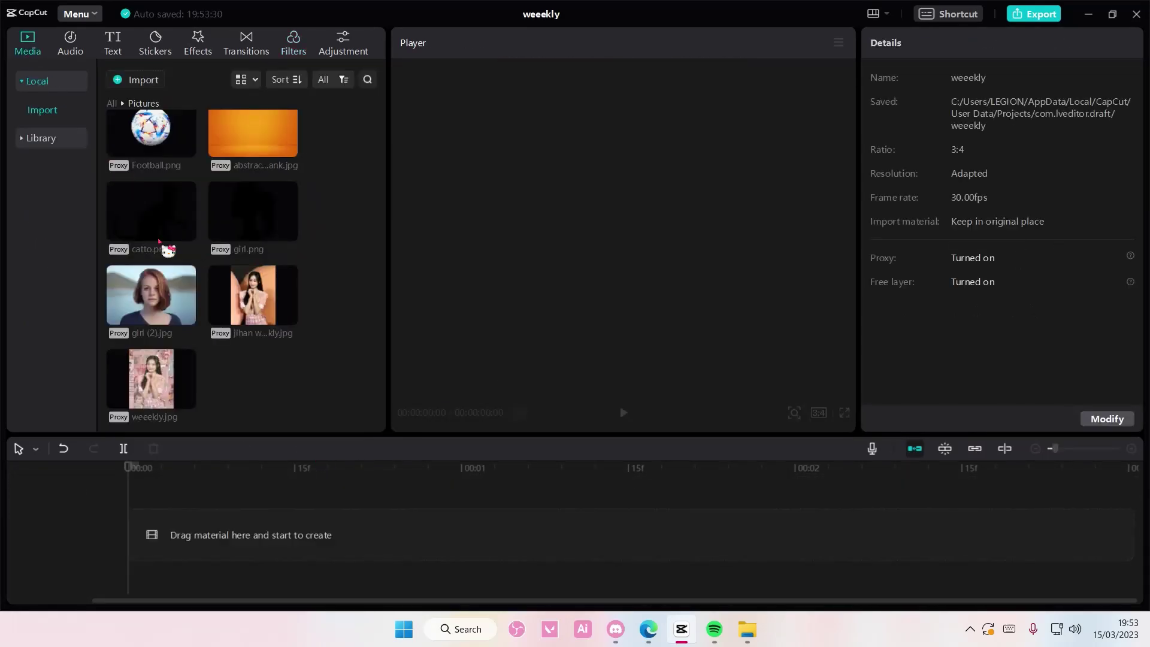
click(192, 398)
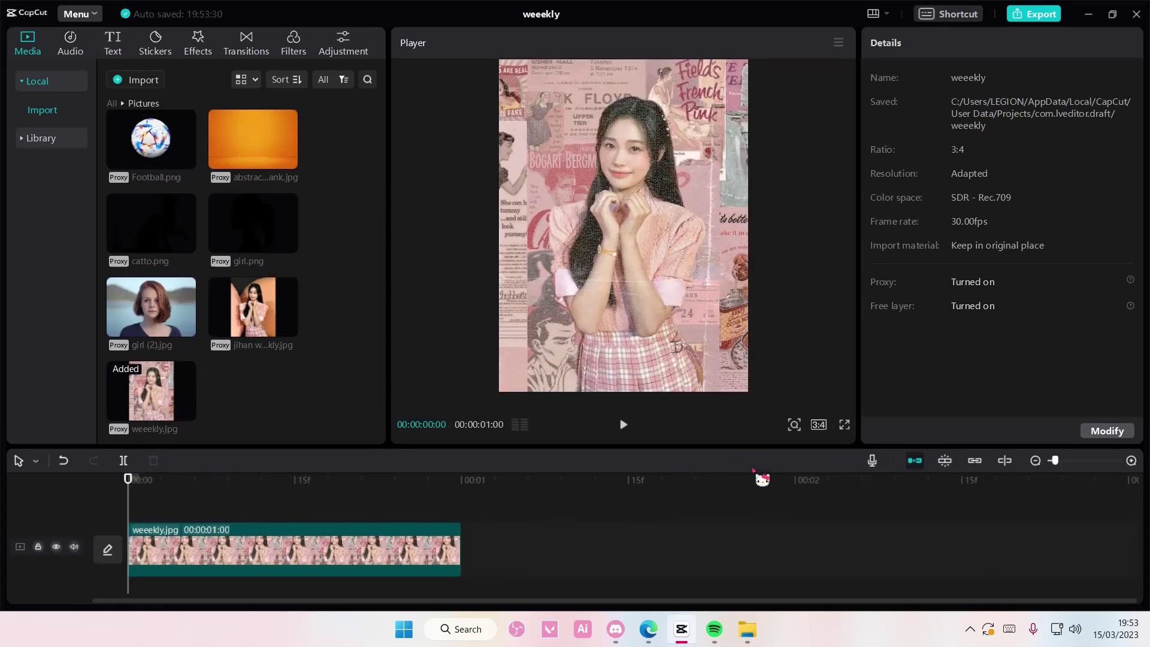
click(844, 412)
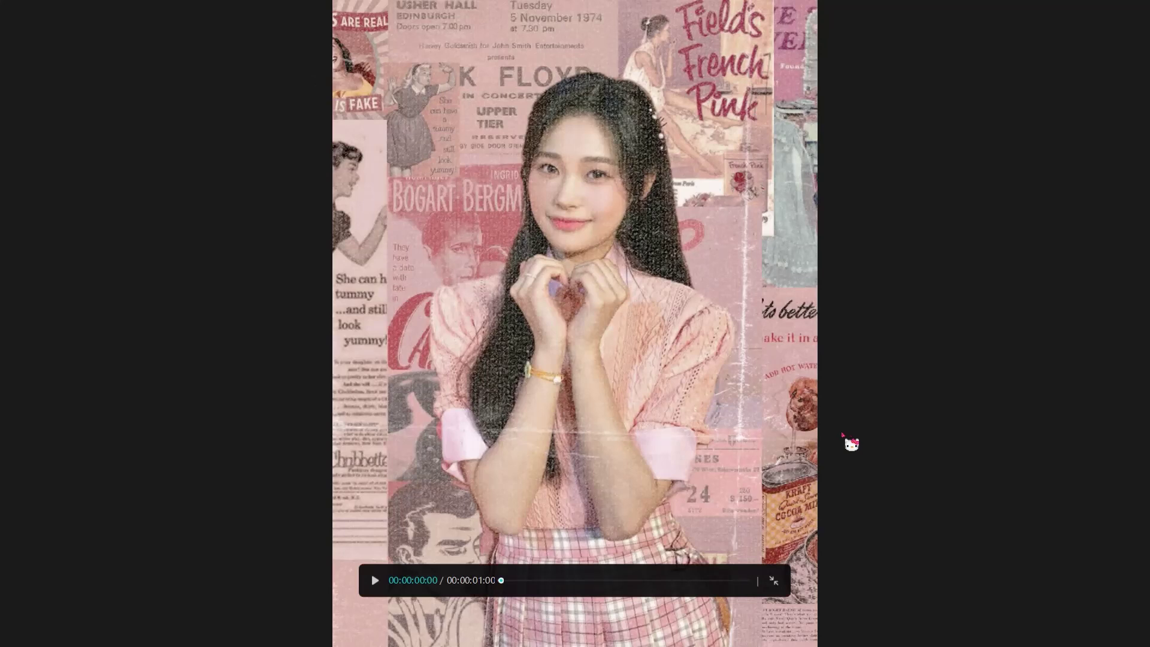